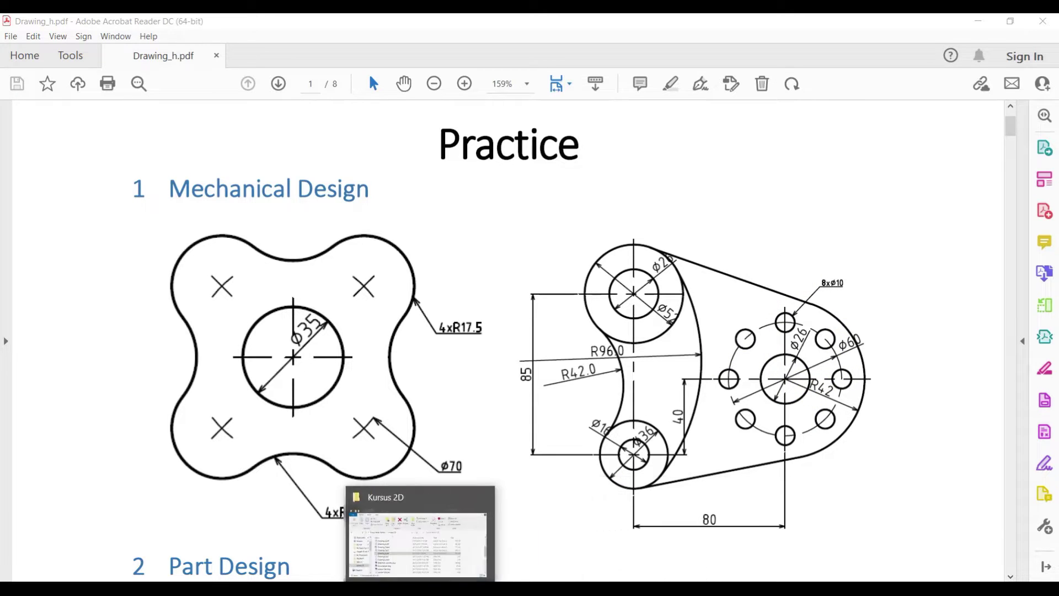
Step: Return to the AutoCAD drawing and pan it left to clear space right of the four-lobed part
click(529, 530)
middle_drag(620, 360, 418, 364)
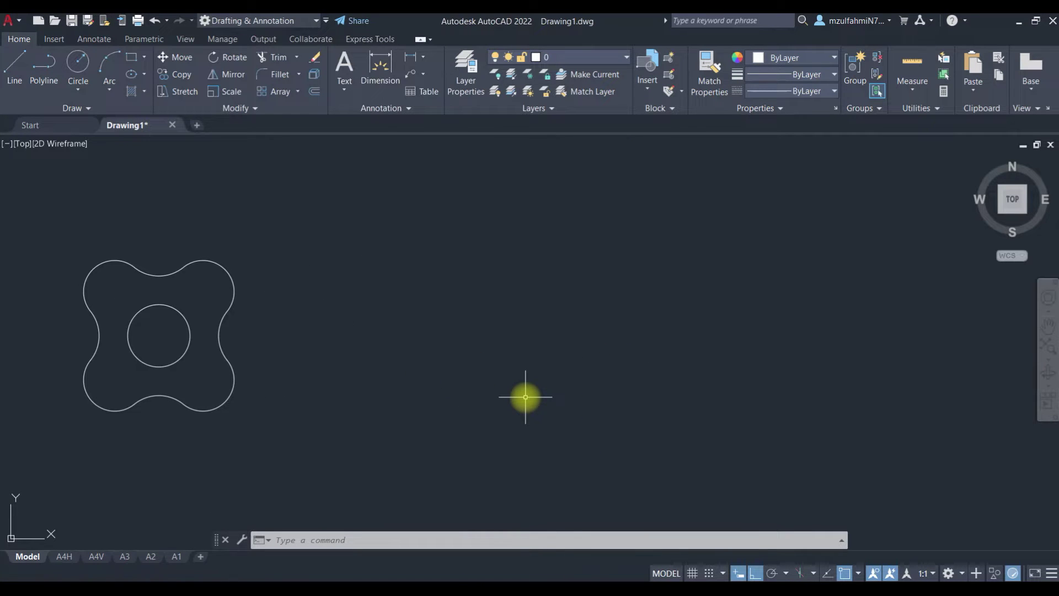
Step: Draw an 85-unit vertical line up from point 300,80, then switch to the practice PDF
text(L)
key(Return)
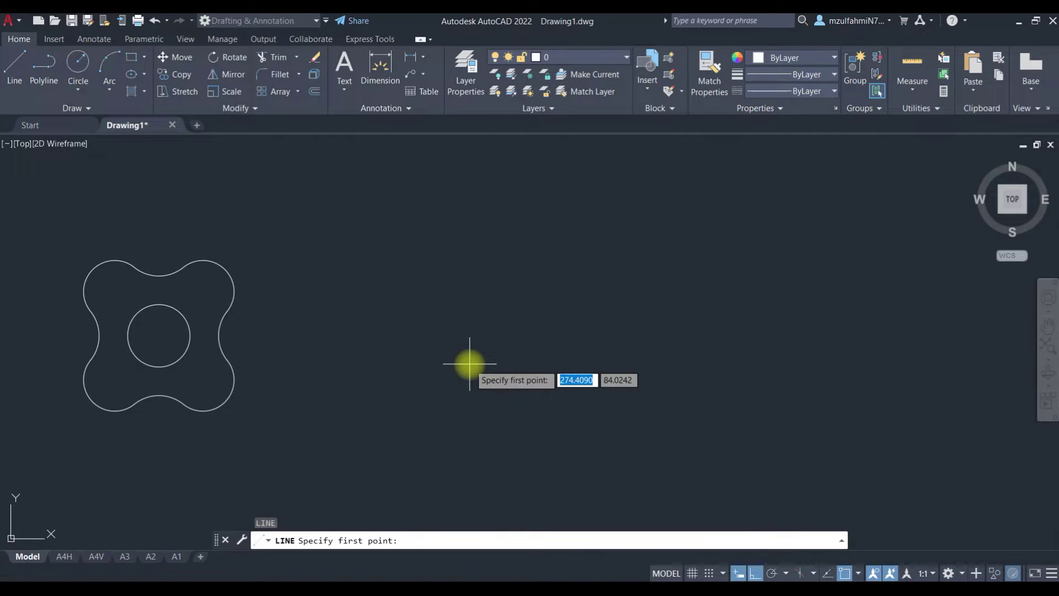
text(300)
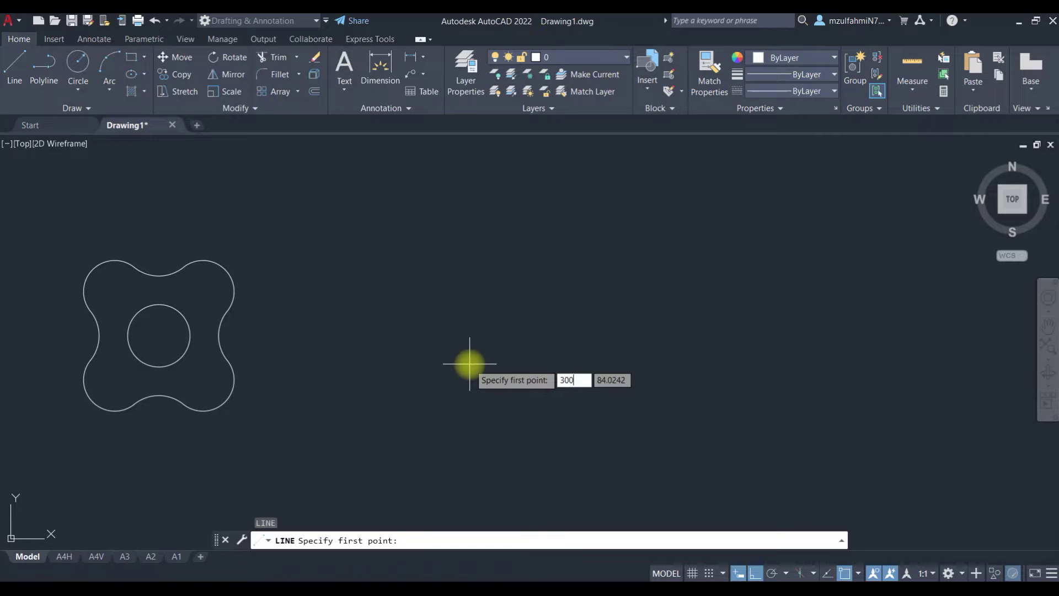
key(Tab)
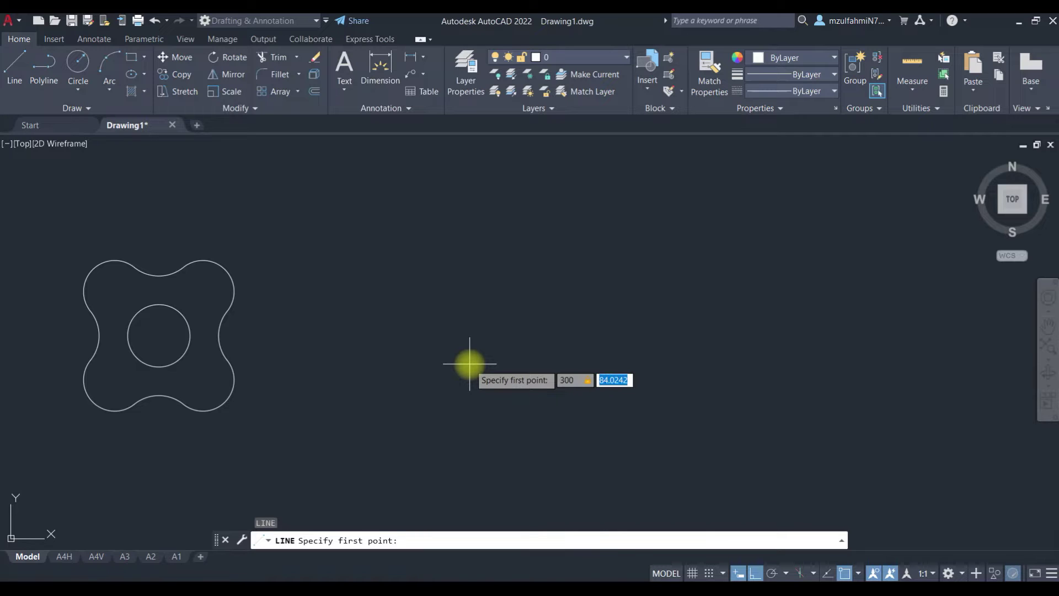
text(80)
key(Return)
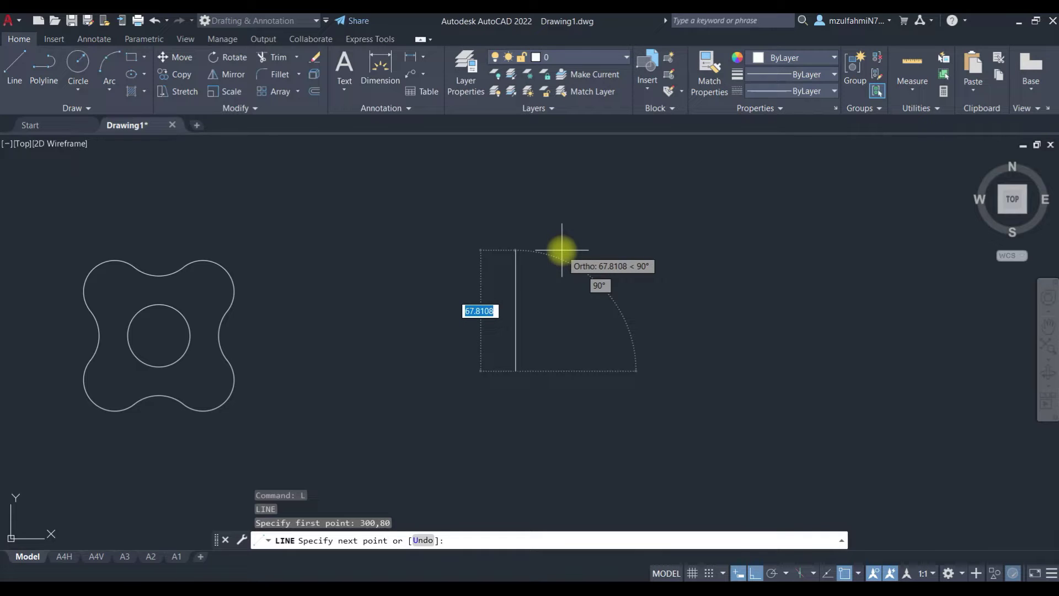
text(85)
key(Return)
key(Escape)
scroll(519, 306, down, 2)
key(alt+Tab)
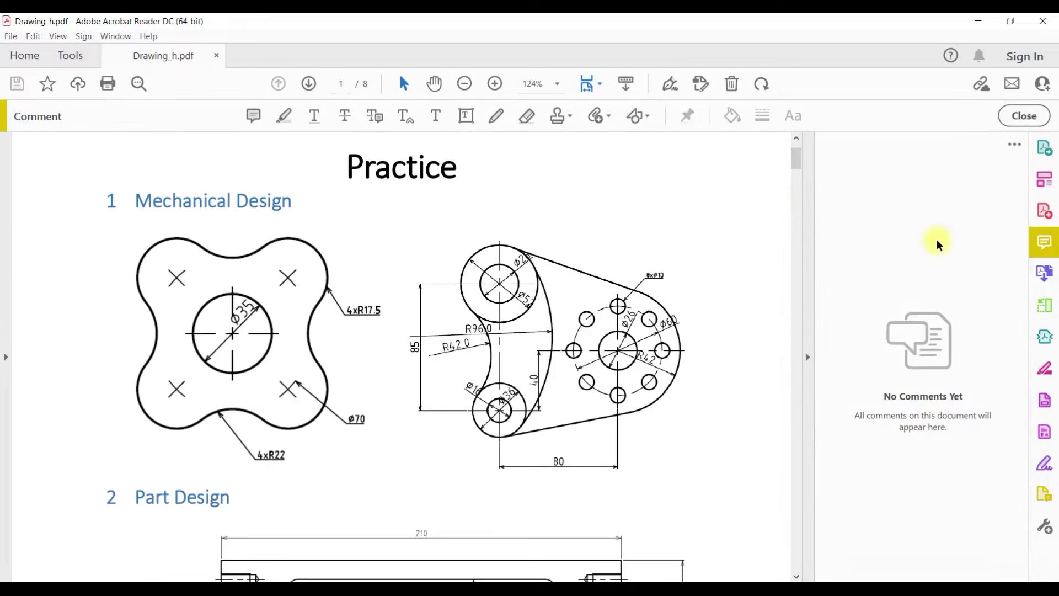
Step: Pencil-mark R13 and R26 above the top boss and R8 beside the lower boss
click(495, 115)
drag(523, 226, 560, 232)
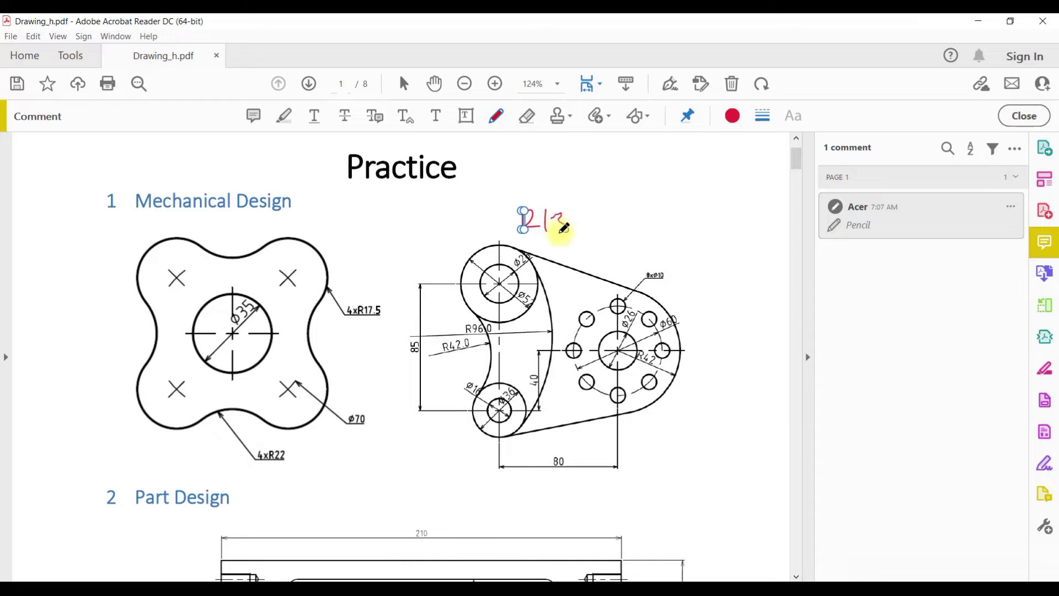
mouse_move(519, 182)
mouse_down()
mouse_move(524, 196)
mouse_move(560, 195)
mouse_up()
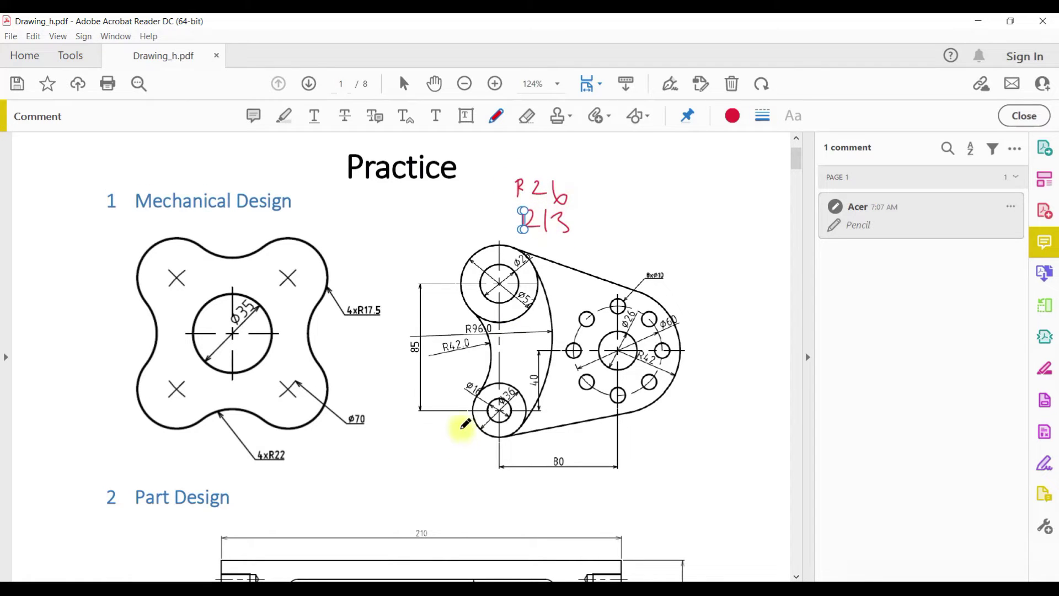
mouse_move(412, 444)
mouse_down()
mouse_move(414, 462)
mouse_move(435, 461)
mouse_move(440, 444)
mouse_move(409, 499)
mouse_move(425, 485)
mouse_move(453, 489)
mouse_up()
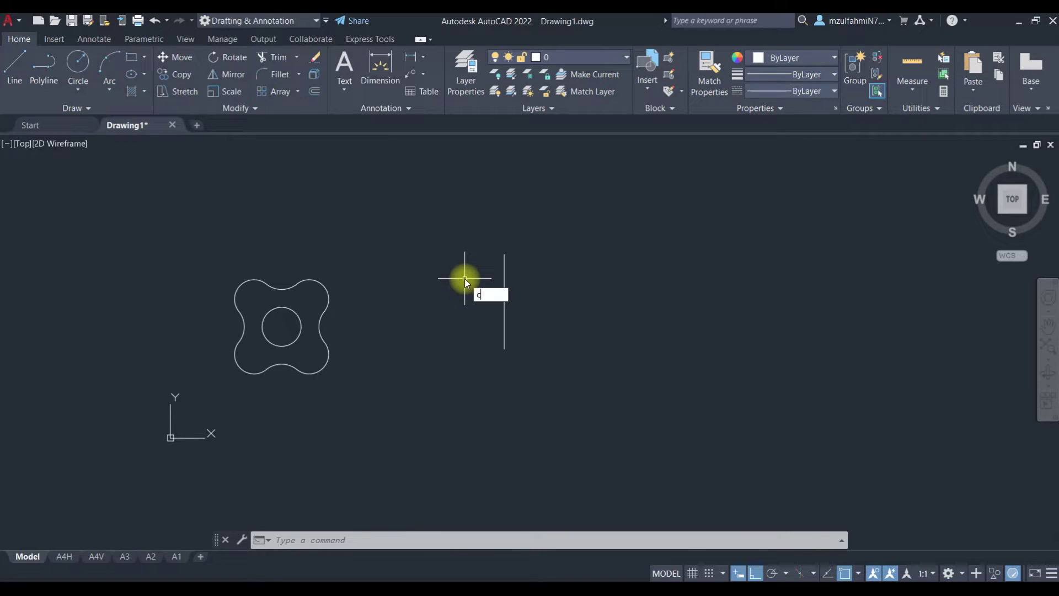
Step: Draw R26 and R13 circles centred on the vertical line's top end
key(Return)
click(502, 254)
text(26)
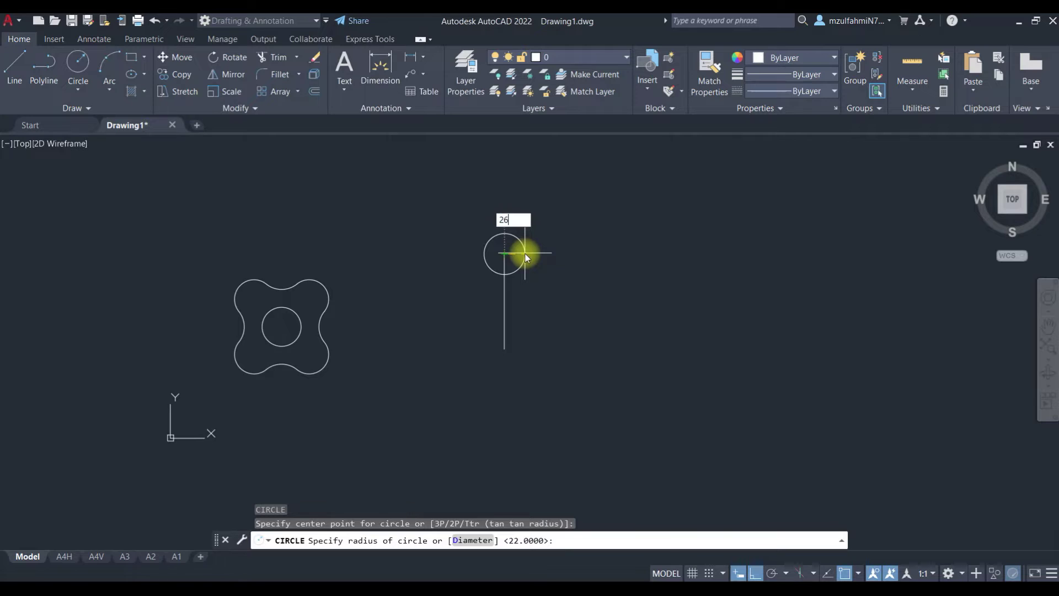
key(Return)
key(Return)
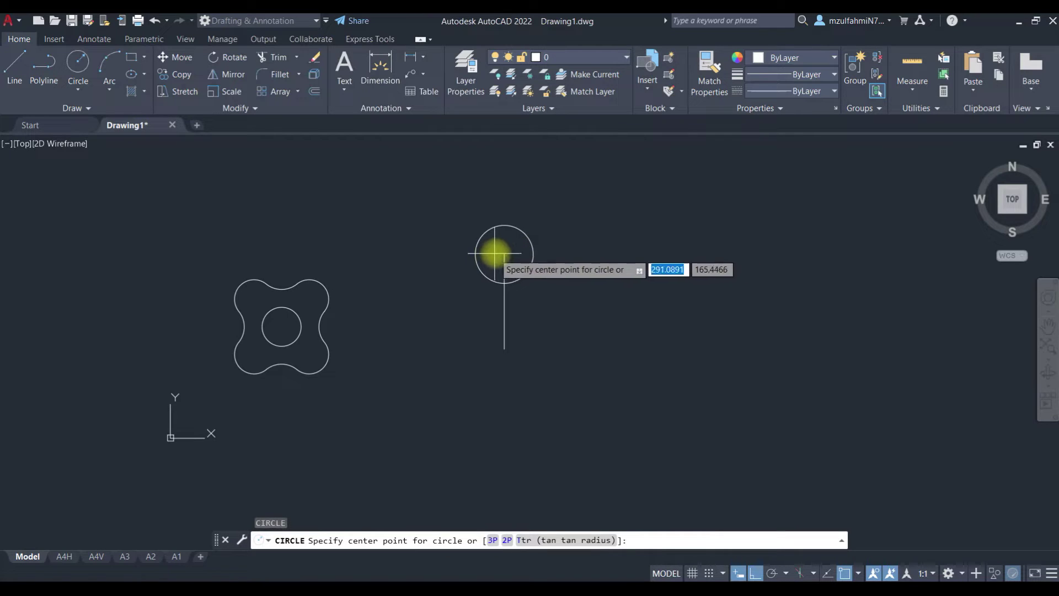
click(504, 253)
text(13)
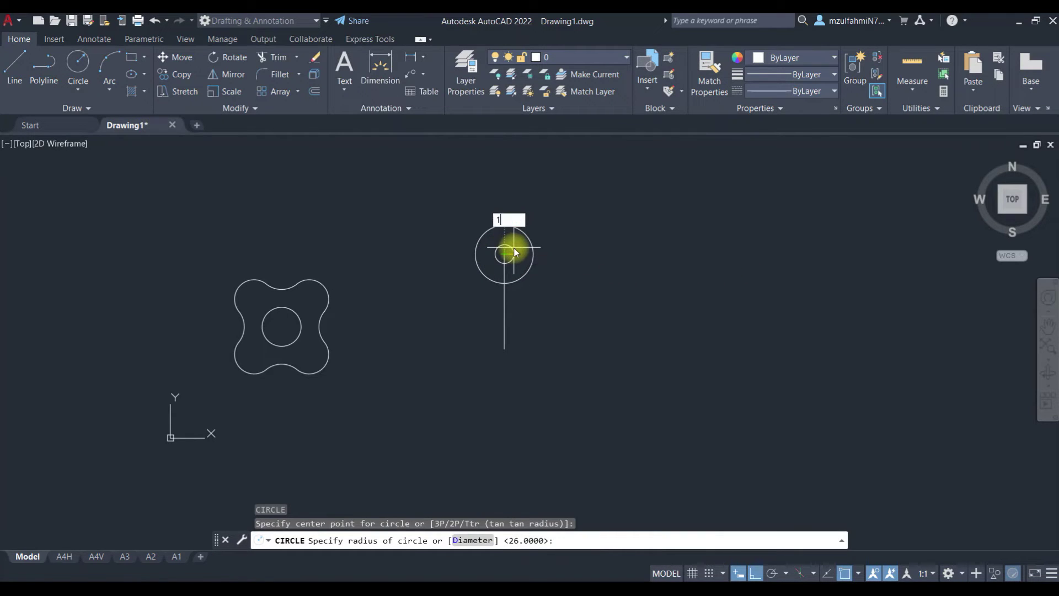
key(Return)
Step: Draw R8 and R18 circles centred on the line's bottom end, then return to the PDF
scroll(483, 351, up, 2)
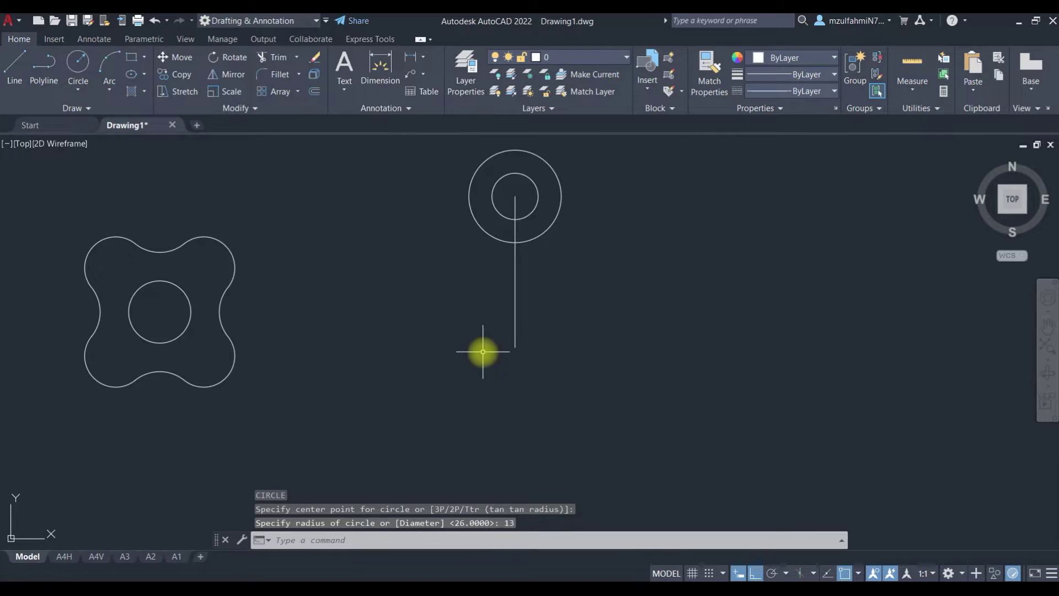
key(Return)
click(515, 347)
text(8)
key(Return)
key(Return)
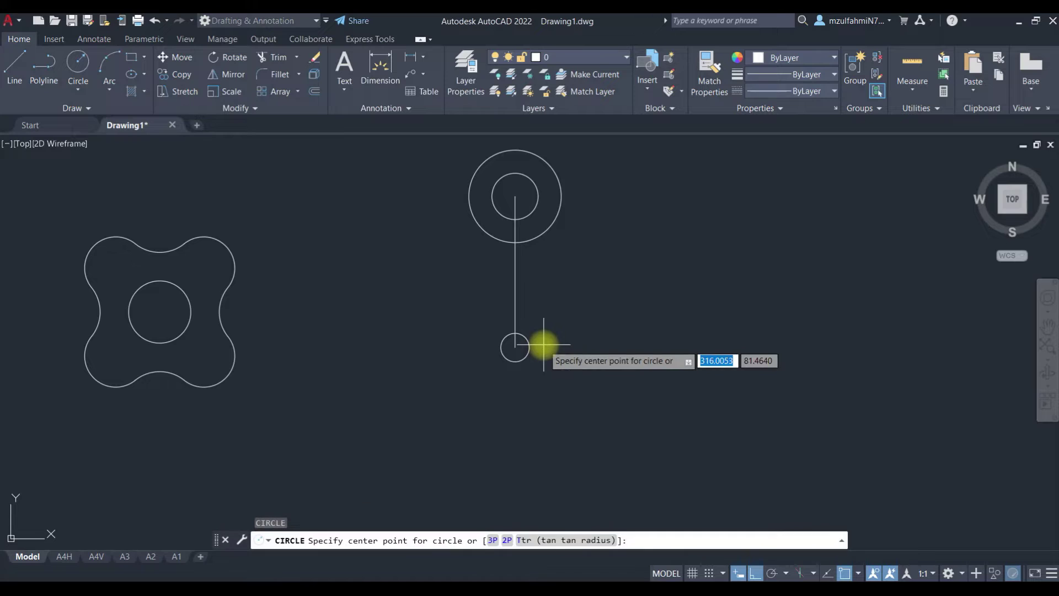
click(516, 347)
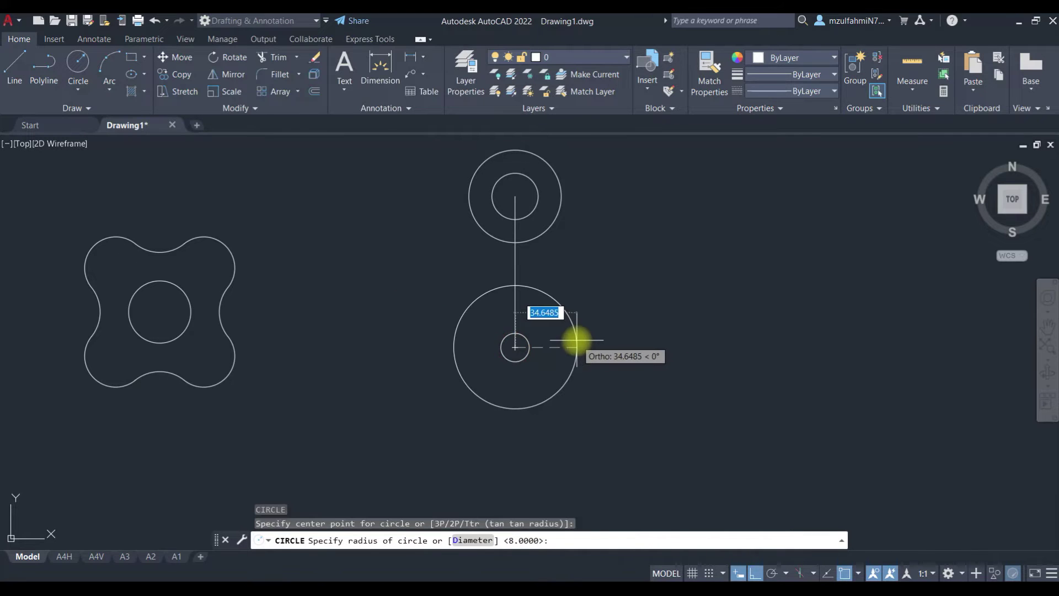
text(18)
key(Return)
key(Escape)
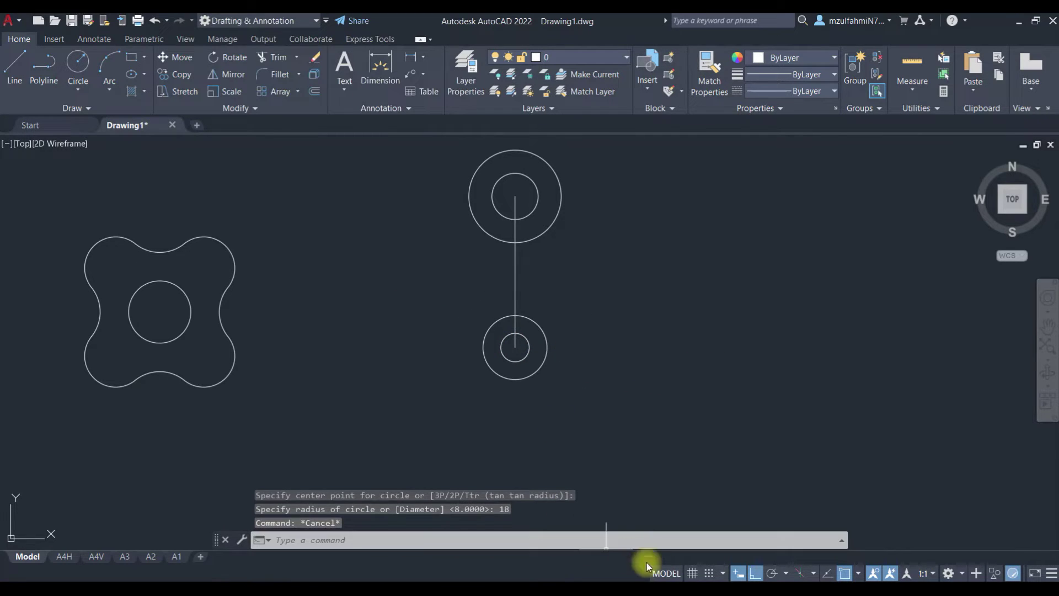
click(689, 589)
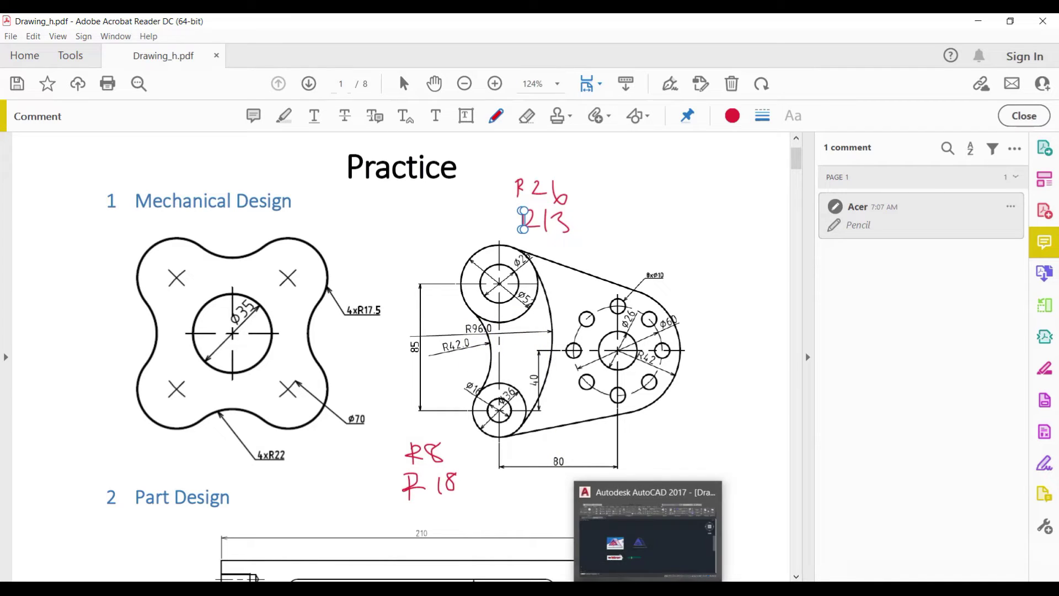
Step: Switch from the annotated PDF back to the AutoCAD drawing
click(647, 530)
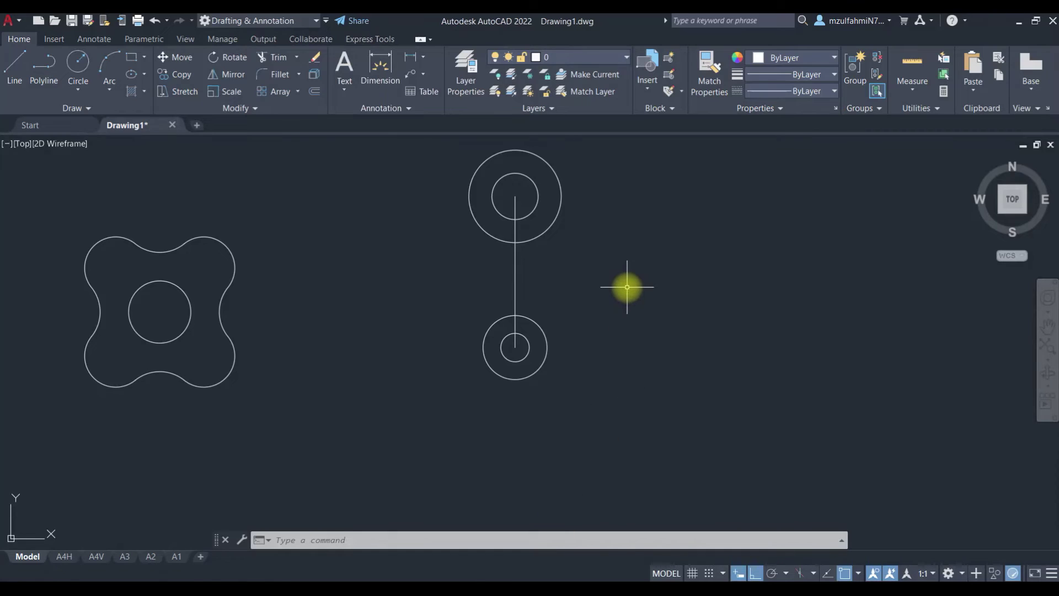
text(c)
Step: Draw an R96 circle tangent to the top and lower outer boss circles
key(Return)
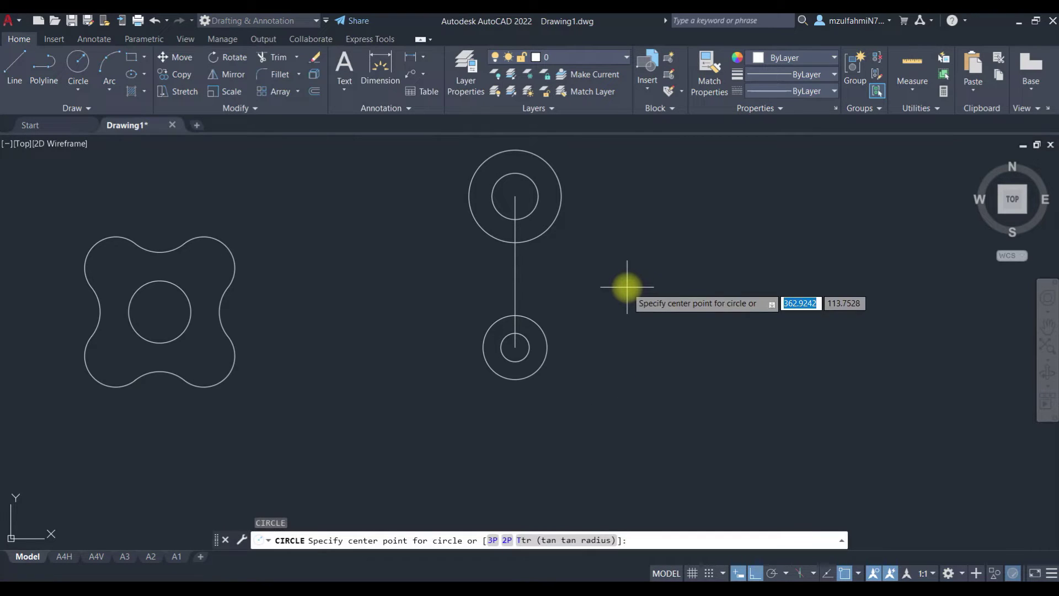
text(t)
key(Return)
click(548, 152)
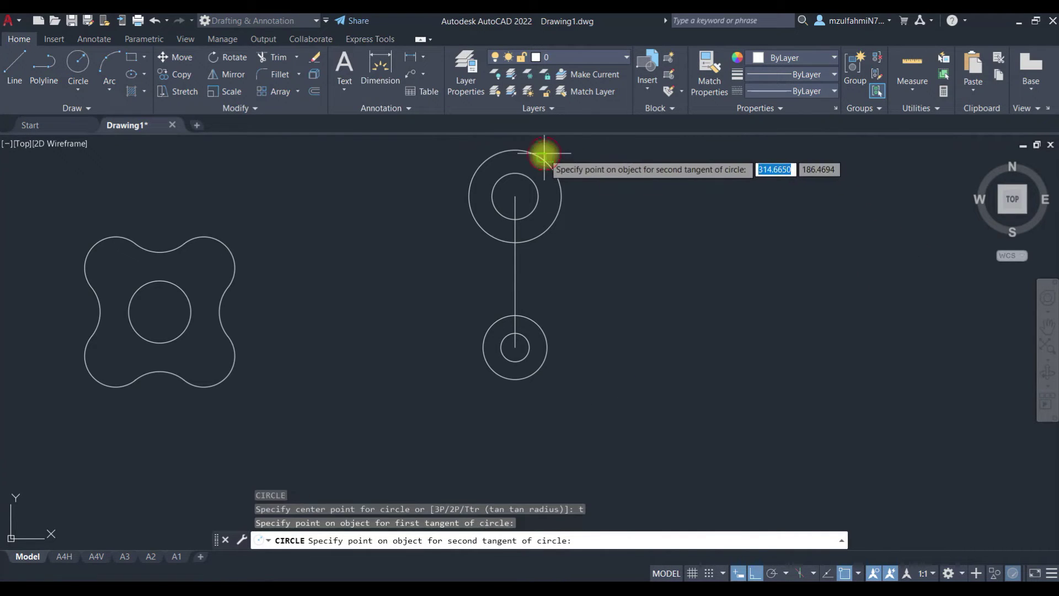
click(529, 379)
text(9)
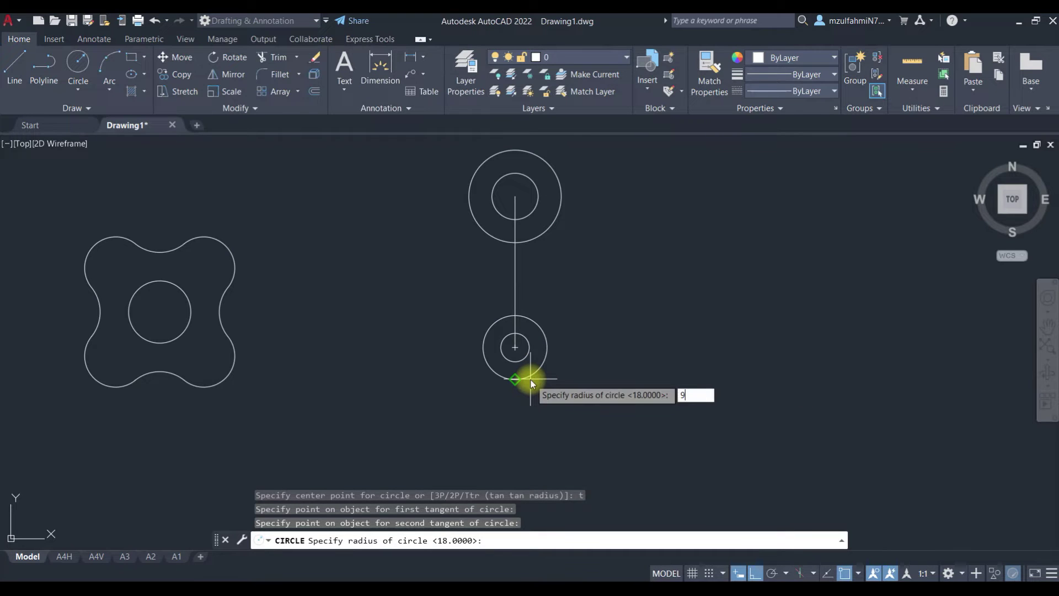
text(6)
key(Return)
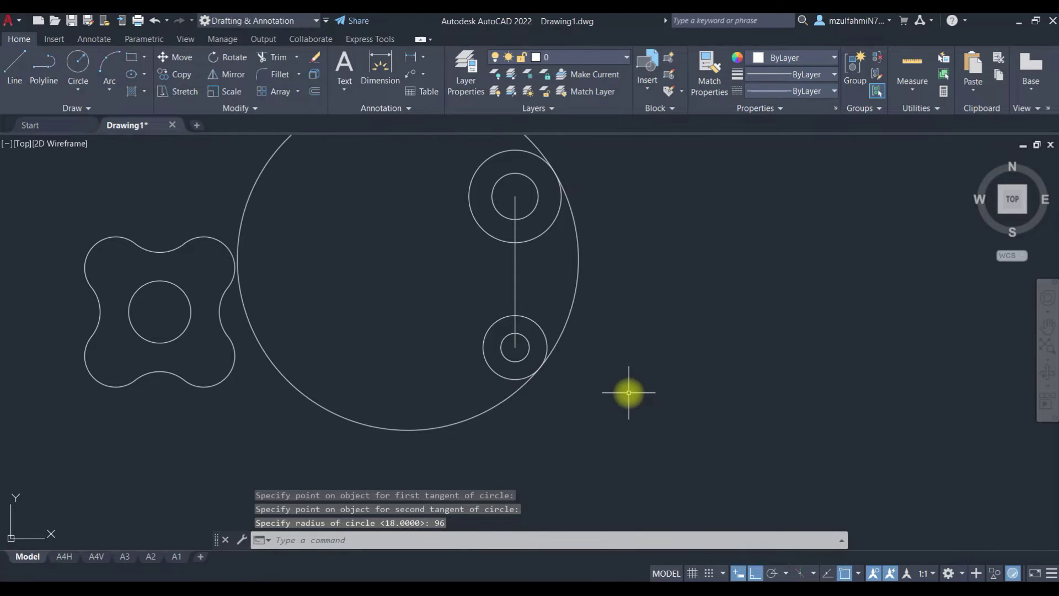
Step: Draw an R42 circle tangent to the lower and upper boss circles
key(Return)
text(t)
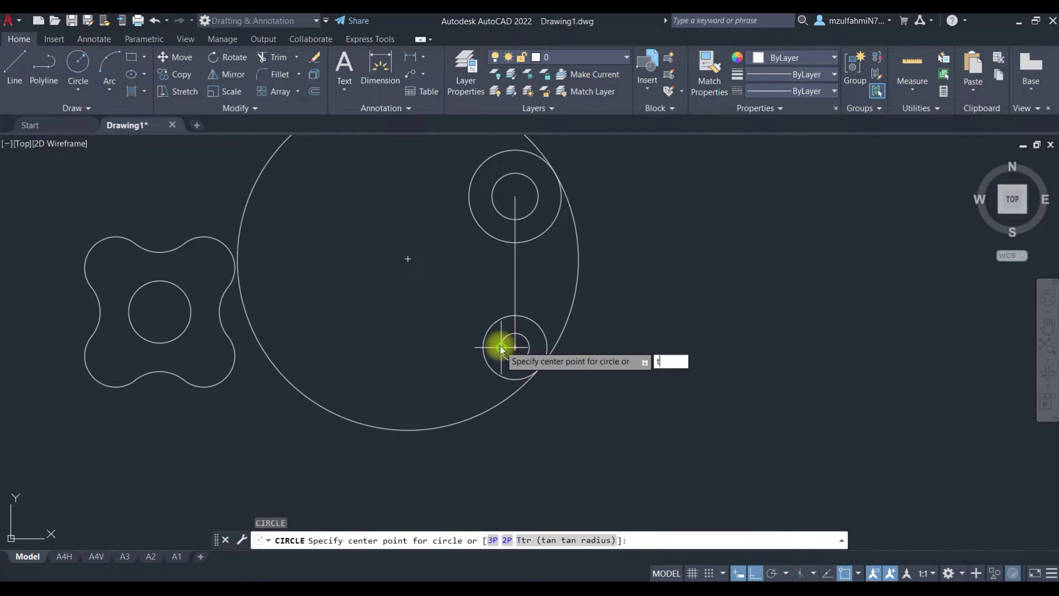
key(Return)
click(491, 328)
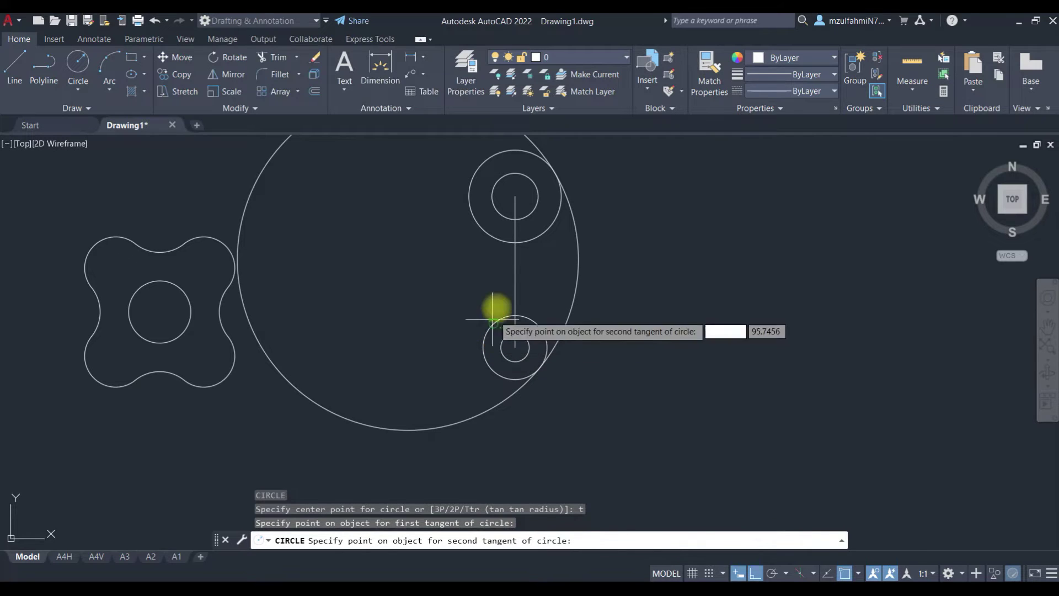
click(500, 244)
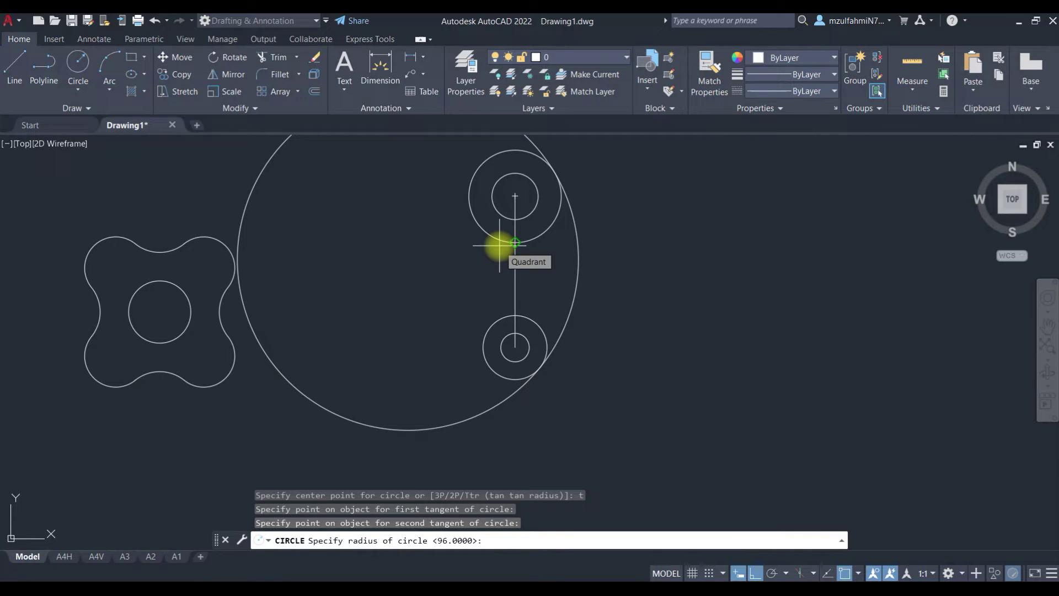
text(42)
key(Return)
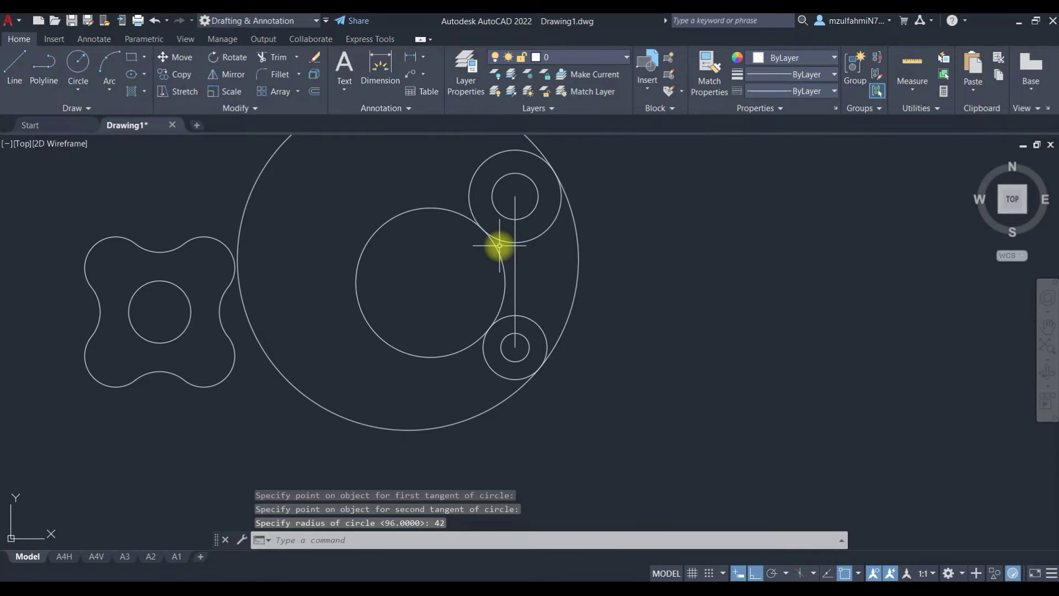
Step: Erase the vertical construction line
middle_drag(531, 281, 534, 363)
key(Escape)
click(514, 364)
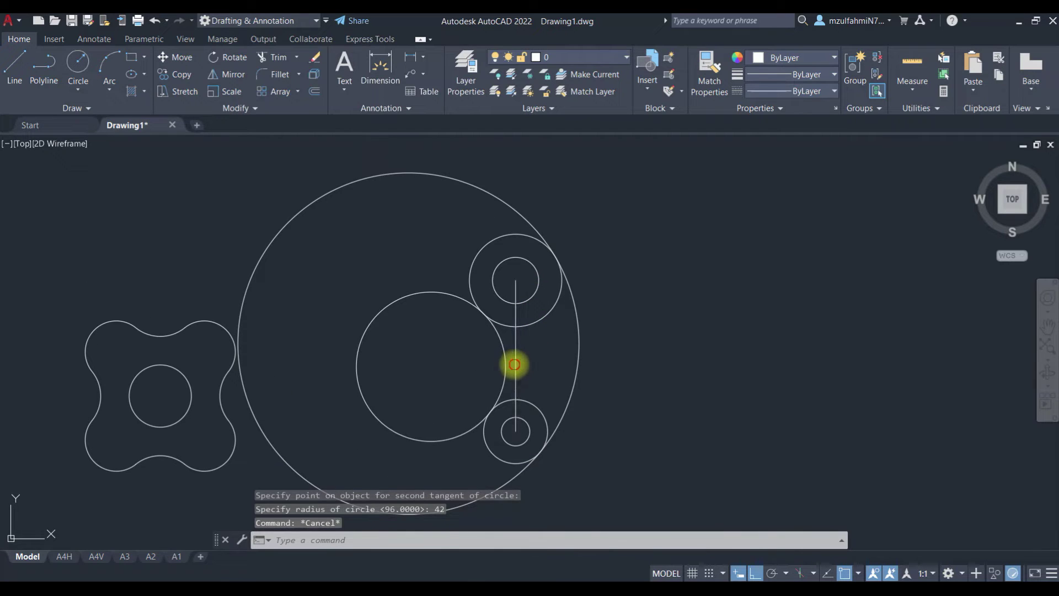
key(Delete)
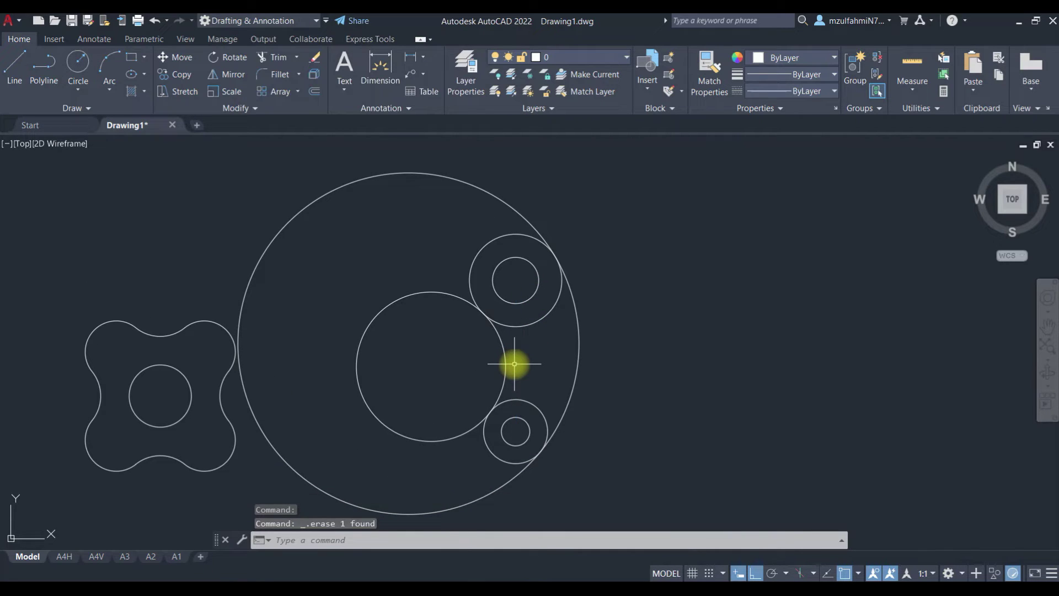
Step: Fence-trim the R96 and R42 circles against both boss circles, leaving connecting arcs
click(536, 322)
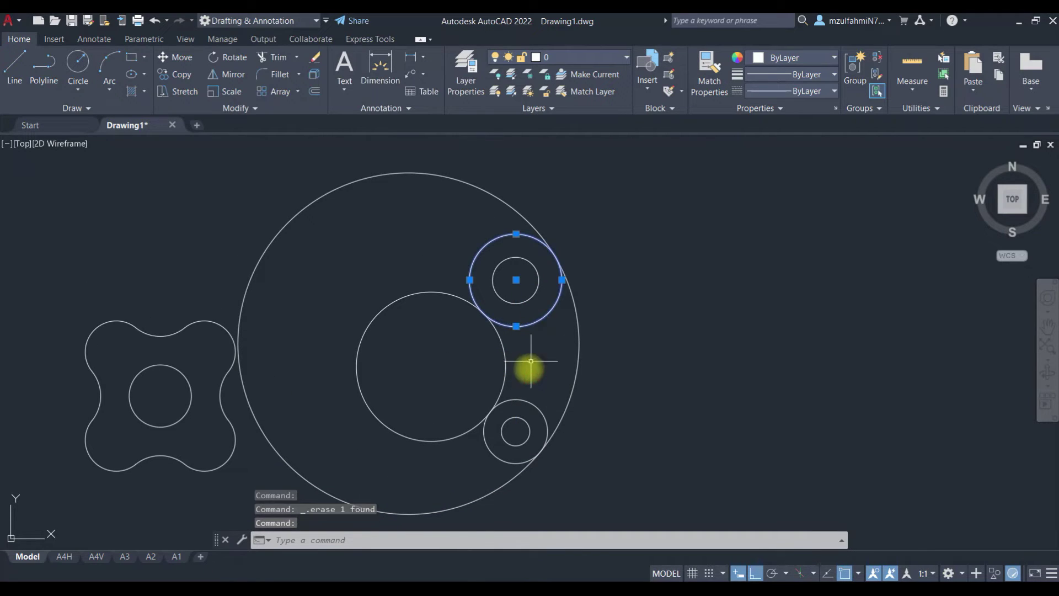
click(529, 402)
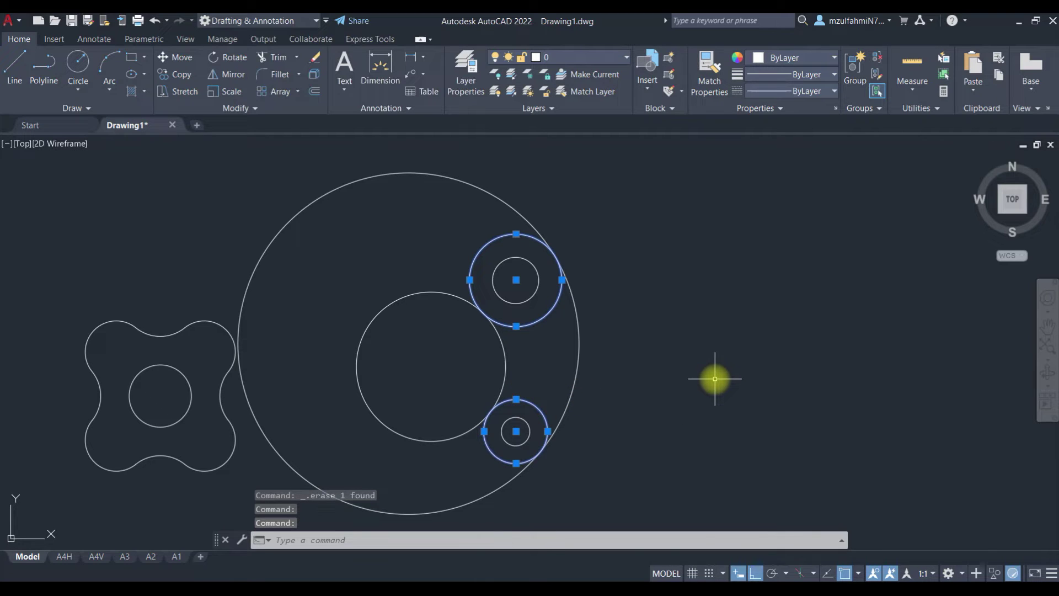
text(tr)
key(Return)
click(395, 403)
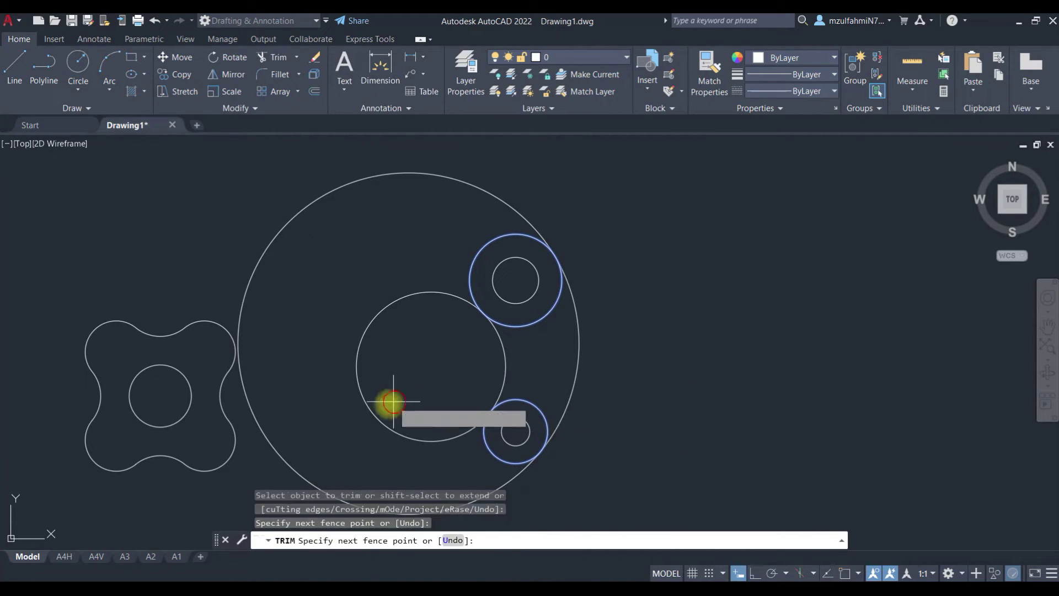
click(255, 483)
key(Return)
key(Escape)
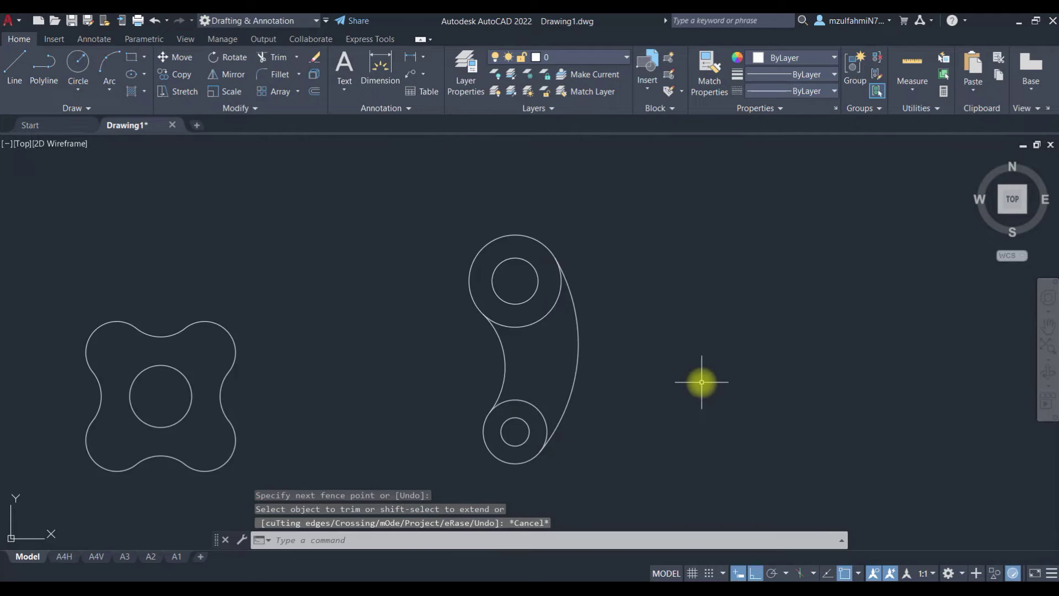
scroll(701, 381, down, 2)
middle_drag(700, 381, 601, 321)
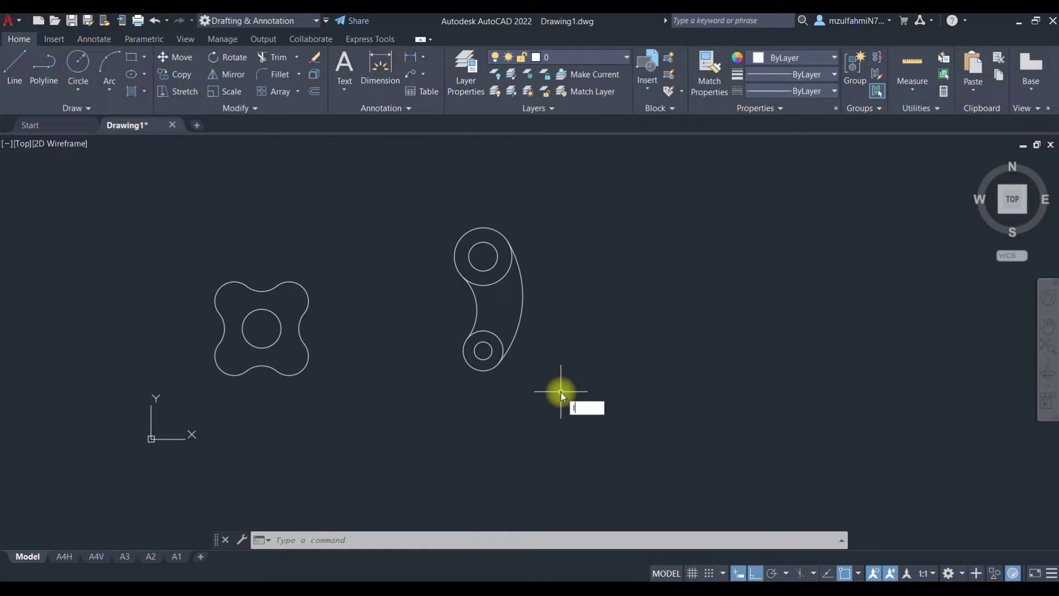
Step: Draw a line from the lower boss centre 40 units up, then 80 units right
key(Return)
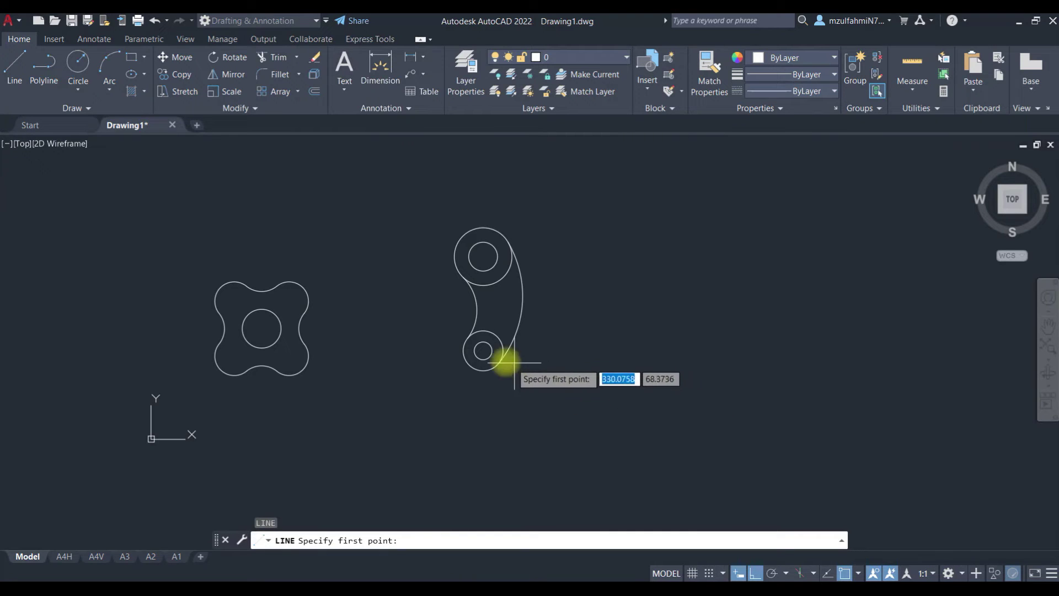
scroll(471, 344, up, 2)
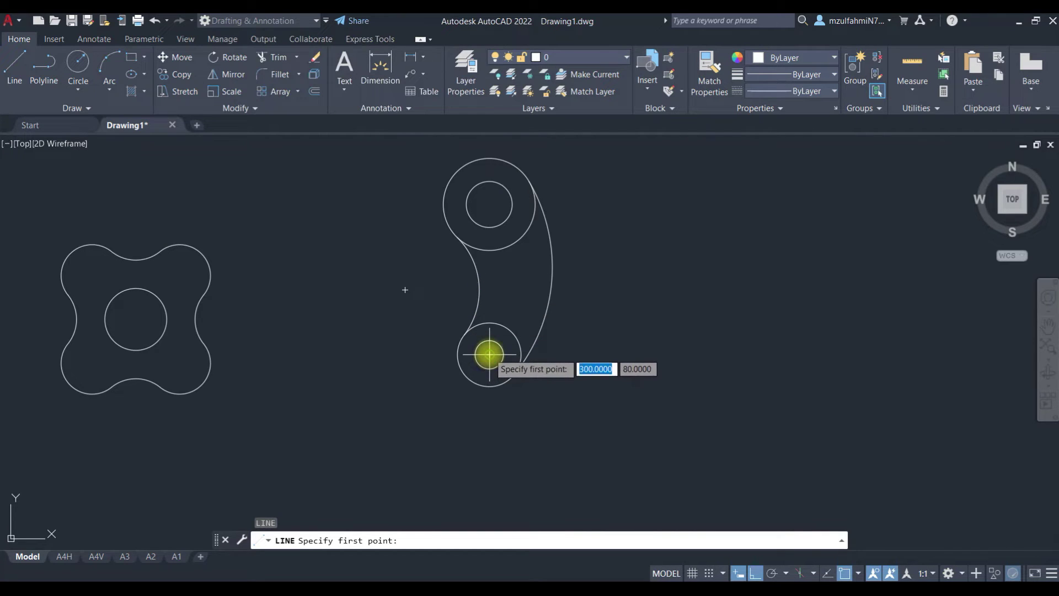
click(489, 355)
text(4)
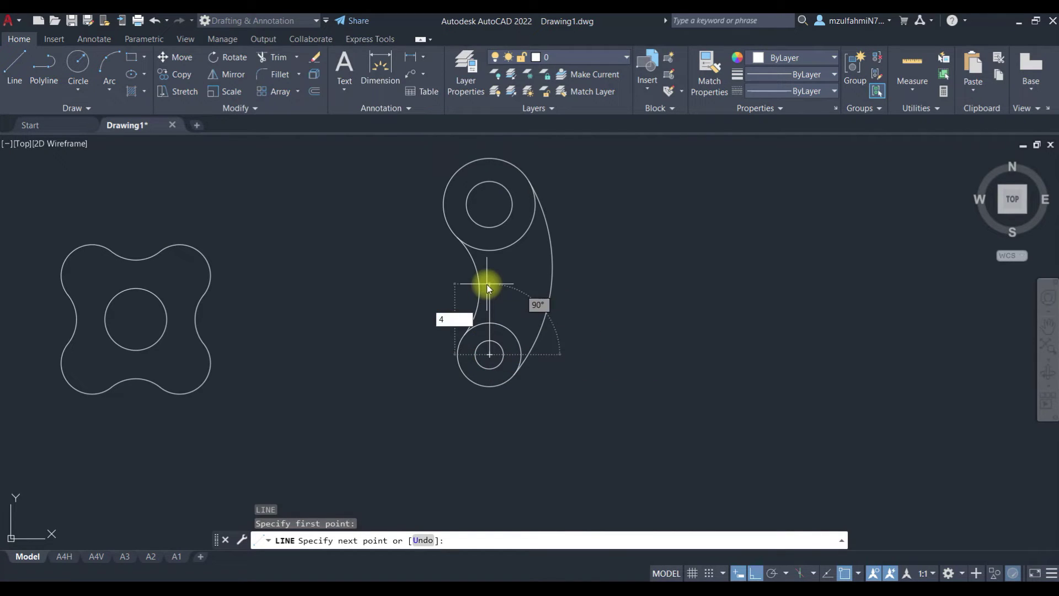
text(0)
key(Return)
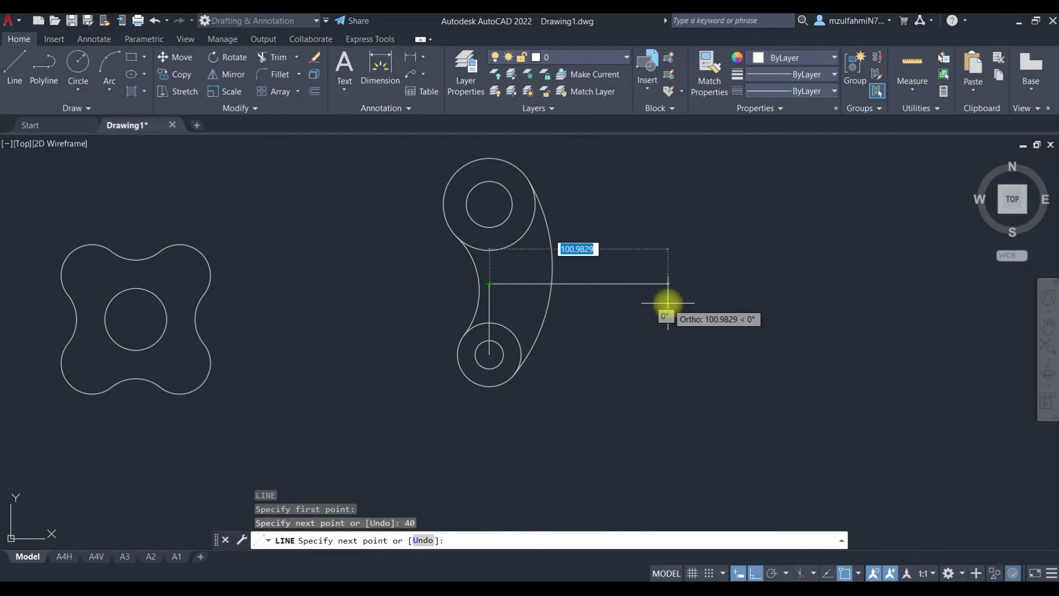
text(80)
key(Return)
key(Escape)
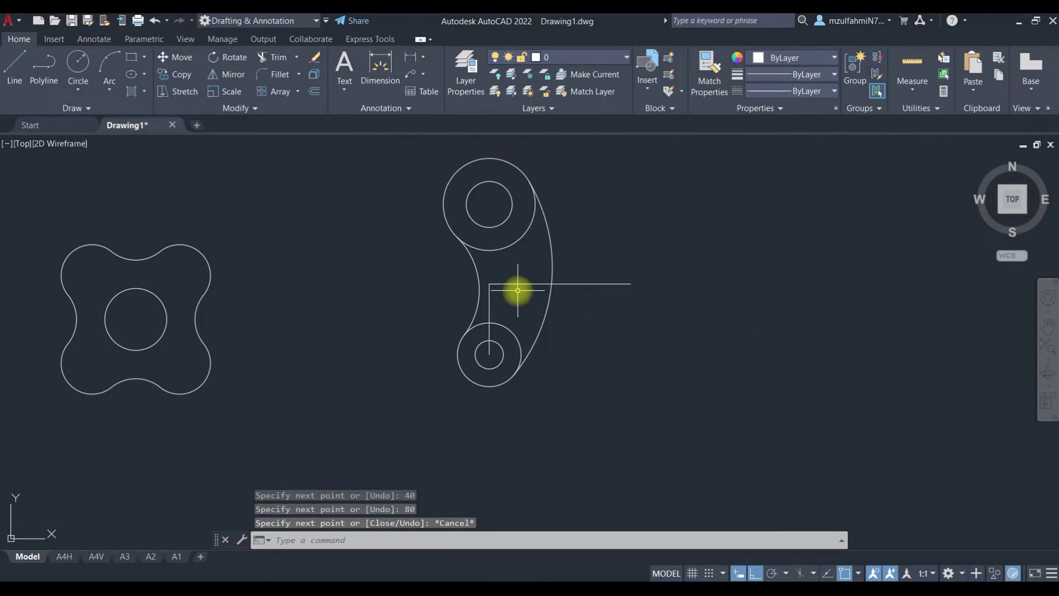
Step: Erase the 40-unit vertical helper segment and switch to the reference PDF
click(490, 312)
key(Delete)
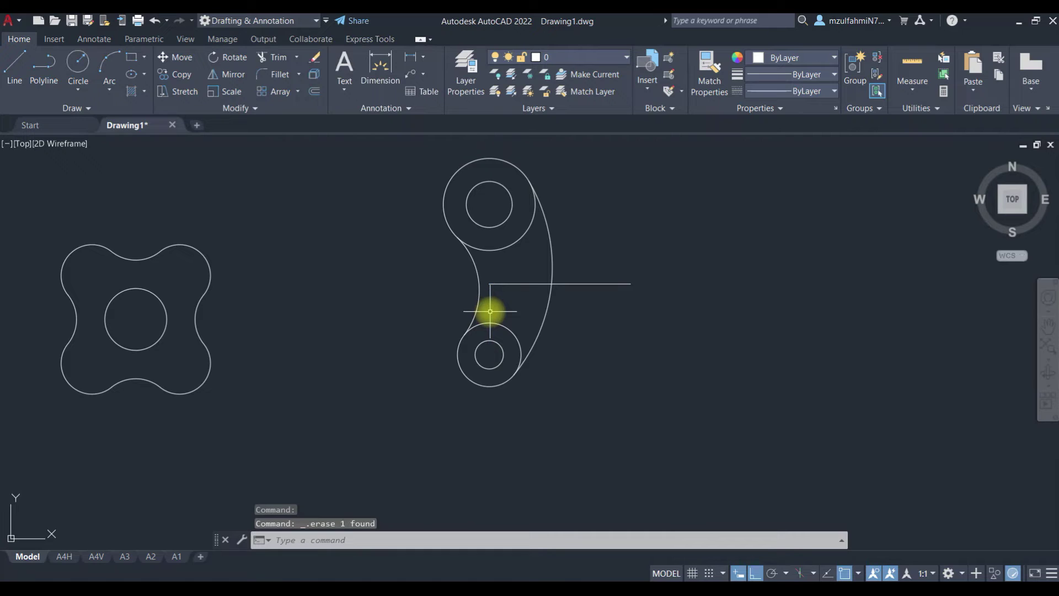
middle_drag(606, 360, 557, 401)
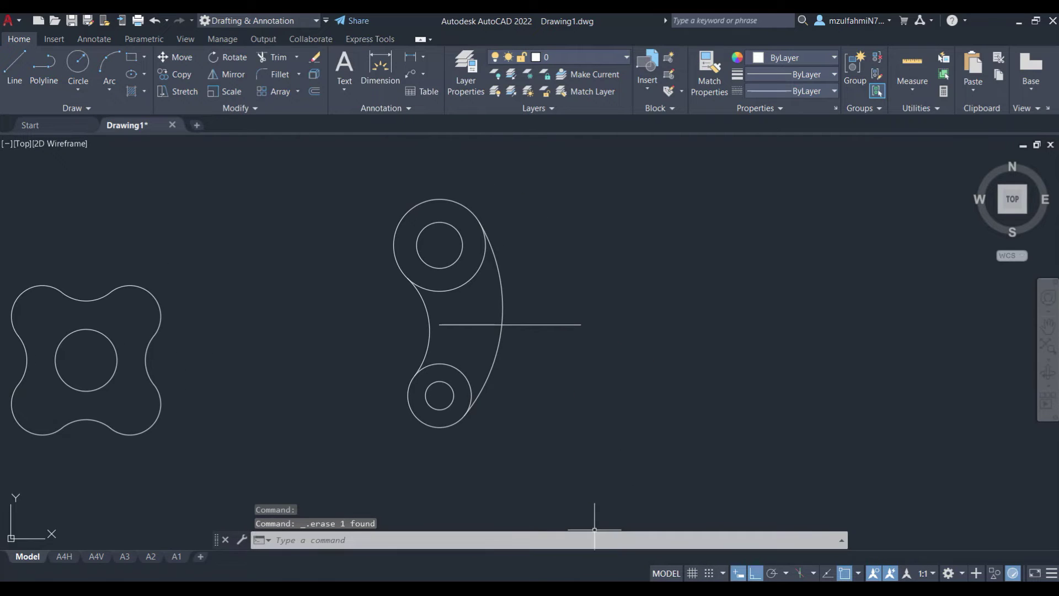
key(alt+Tab)
scroll(650, 358, up, 1)
scroll(668, 353, down, 1)
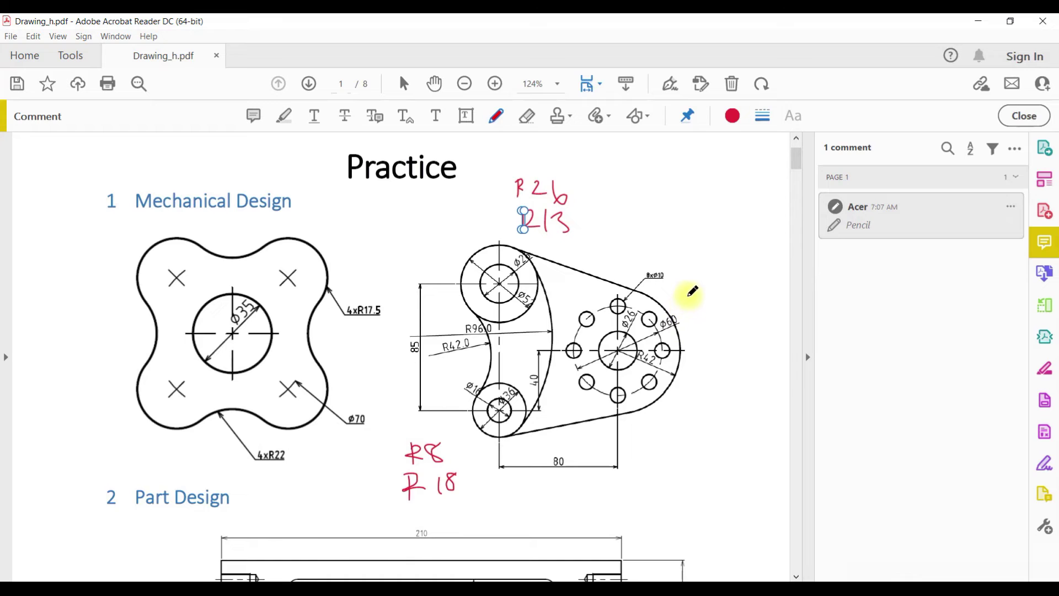
Step: Draw a short pencil stroke beside the Ø60 boss in the PDF
mouse_move(688, 311)
mouse_down()
mouse_move(717, 319)
mouse_move(733, 300)
mouse_move(720, 301)
mouse_move(704, 333)
mouse_move(717, 347)
mouse_move(706, 357)
mouse_move(722, 364)
mouse_move(720, 375)
mouse_move(744, 369)
mouse_move(737, 361)
mouse_move(760, 371)
mouse_up()
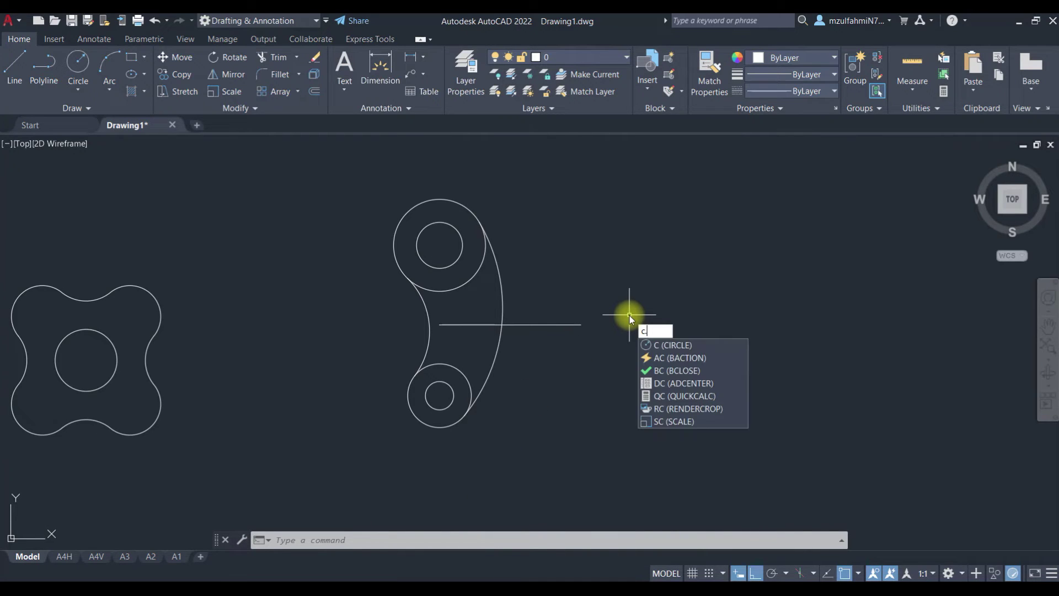
Step: Draw R13 and R30 circles centred on the horizontal line's right end
key(Return)
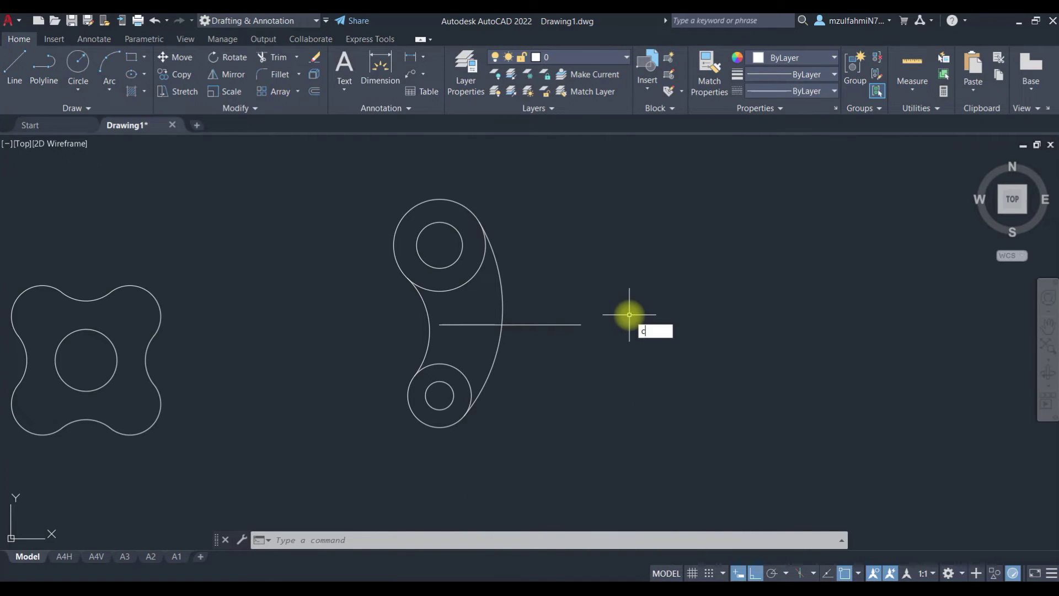
click(581, 325)
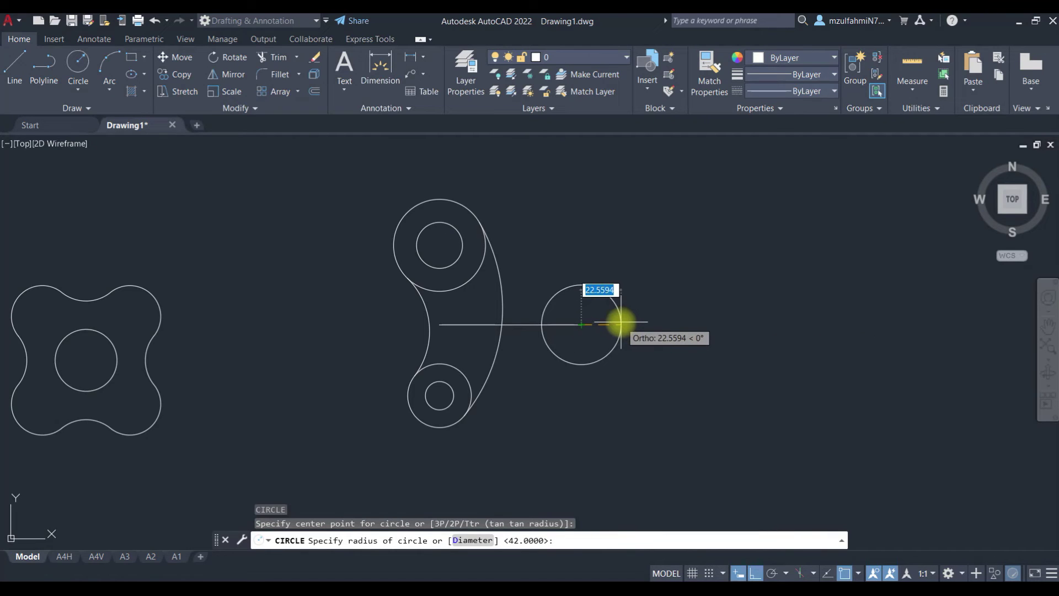
text(13)
key(Return)
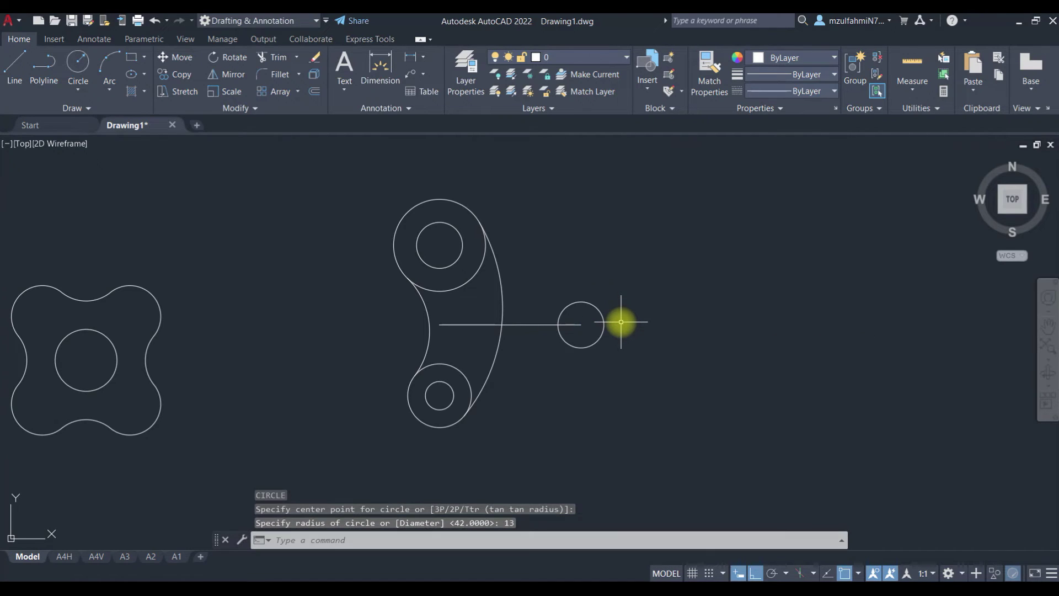
text(c)
key(Return)
click(581, 324)
text(30)
key(Return)
Step: Add a concentric R42 circle at the same centre to complete the third boss
text(c)
key(Return)
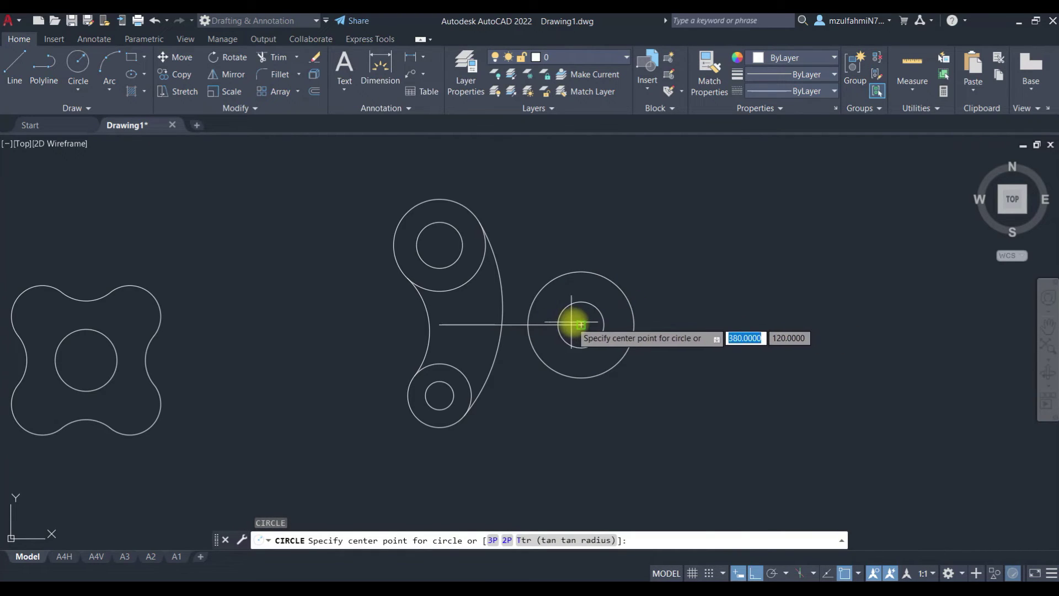
click(580, 324)
text(42)
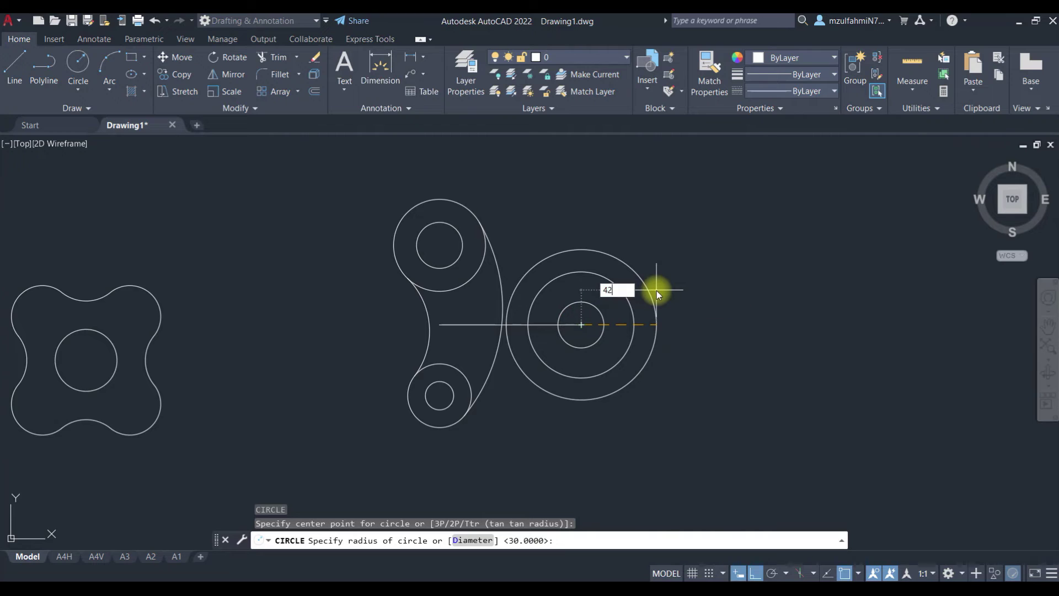
key(Return)
key(Escape)
scroll(560, 303, up, 2)
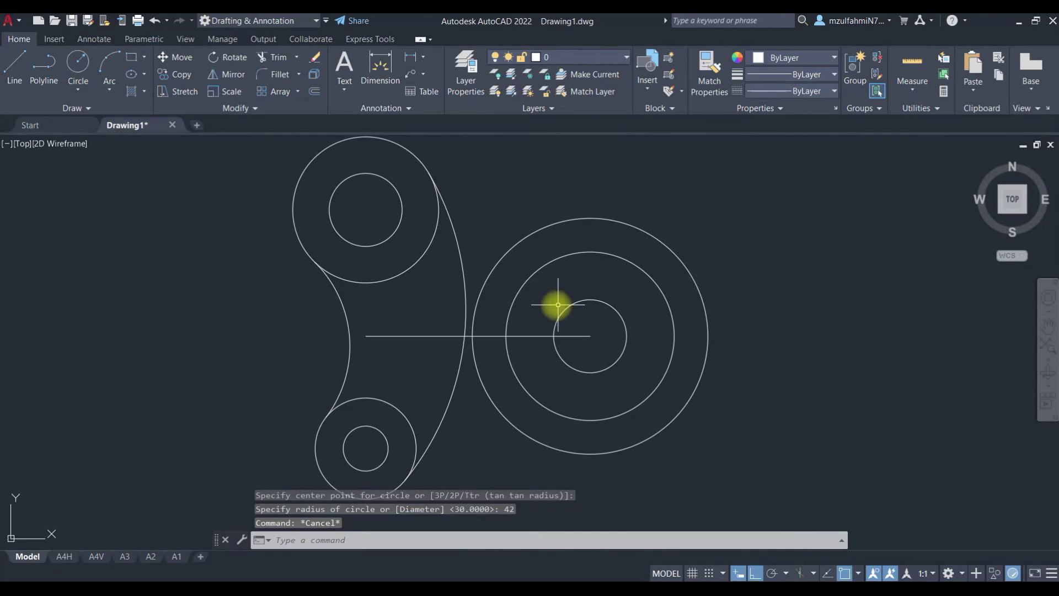
text(l)
key(Return)
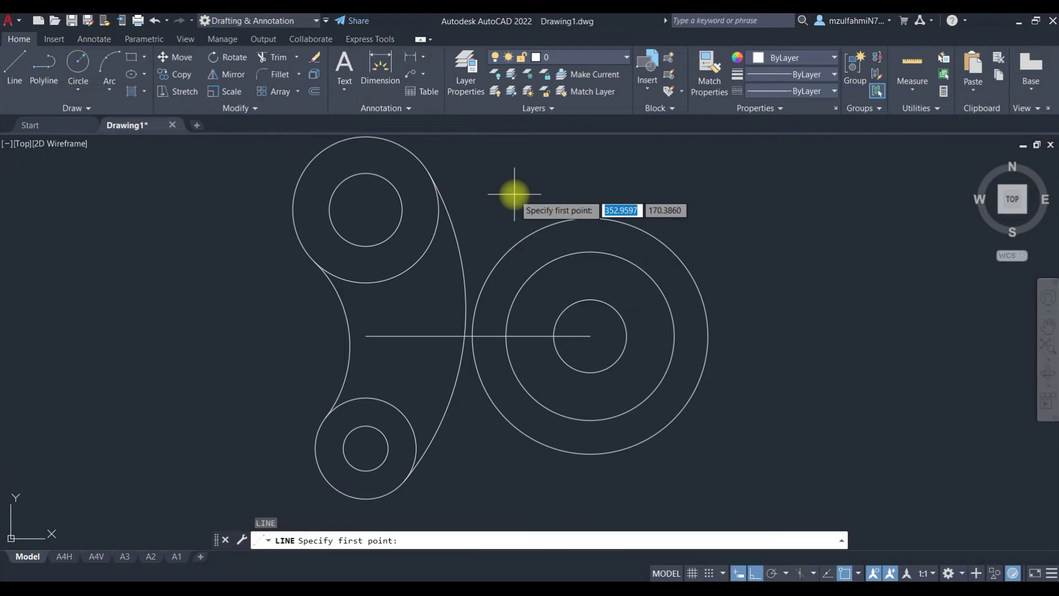
Step: Draw a line tangent from the upper boss to the large R42 circle
middle_drag(479, 172, 448, 258)
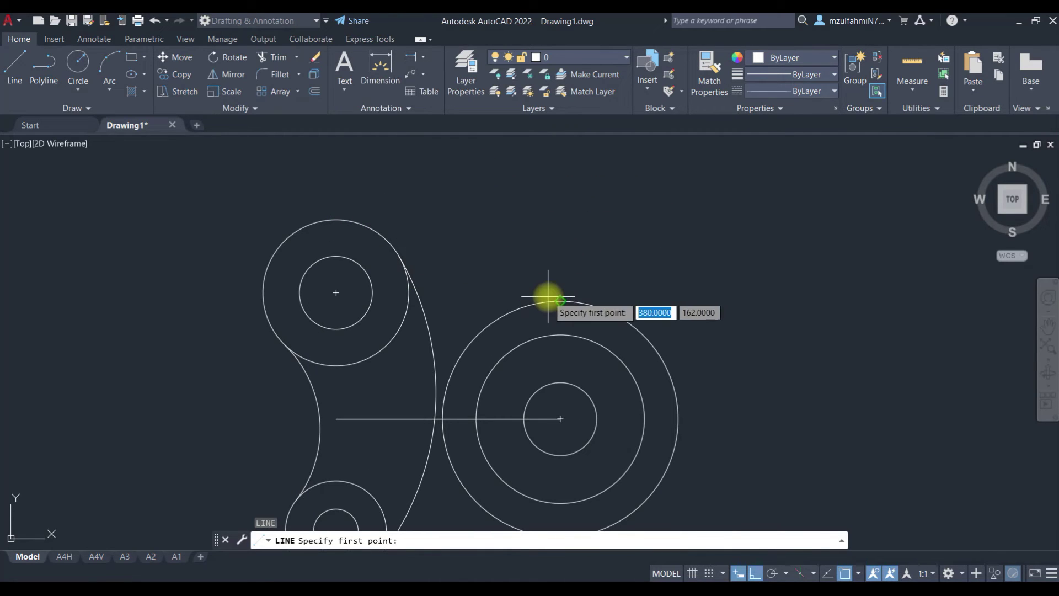
text(tan)
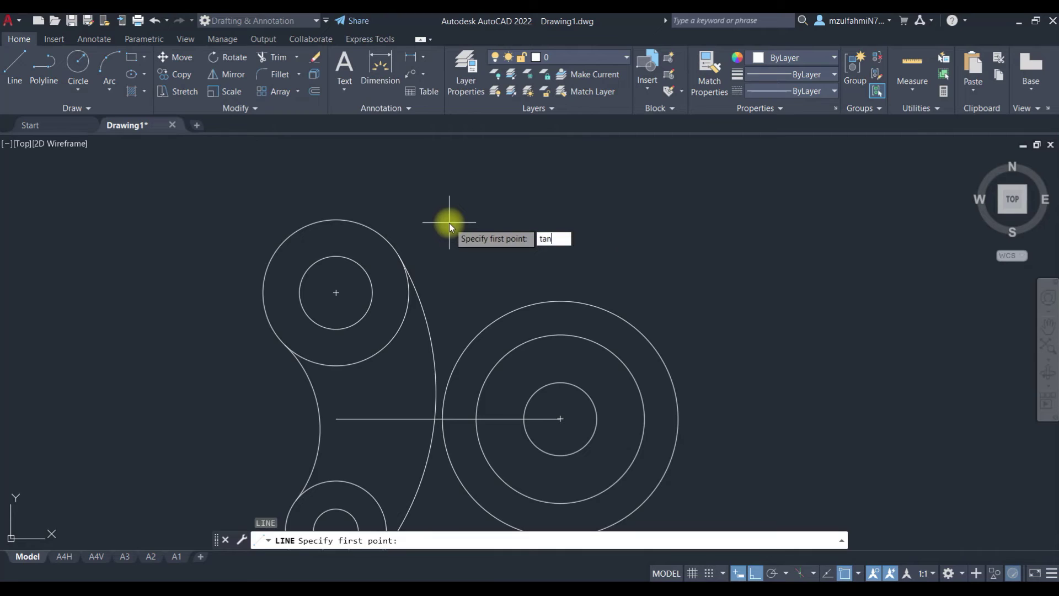
key(Return)
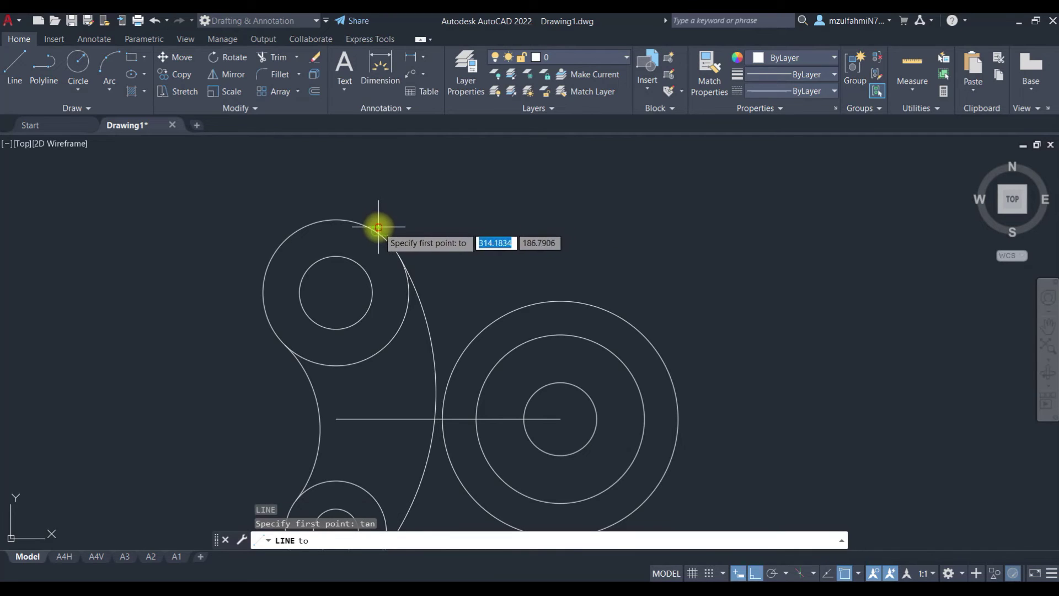
click(378, 228)
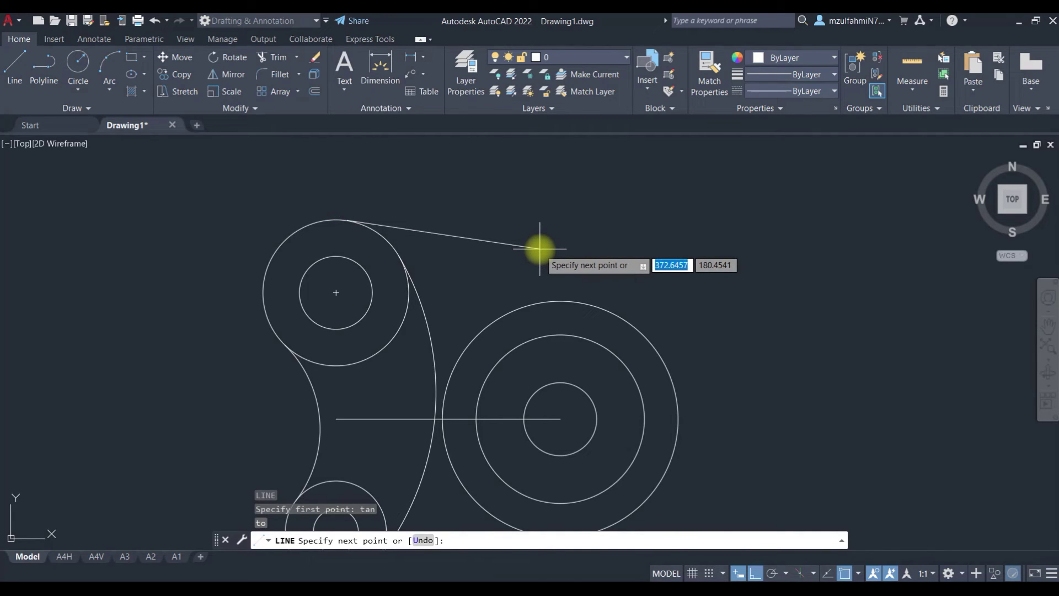
text(tan)
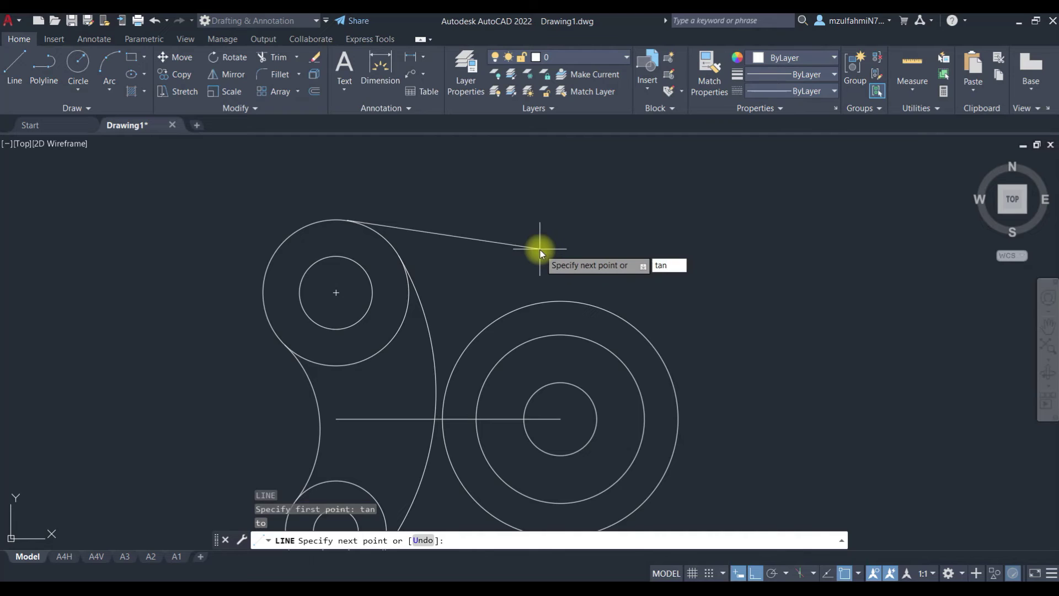
key(Return)
click(555, 297)
key(Escape)
Step: Draw a second tangent line from the lower small boss to the R42 circle
scroll(561, 407, down, 4)
middle_drag(563, 406, 568, 310)
scroll(567, 310, up, 2)
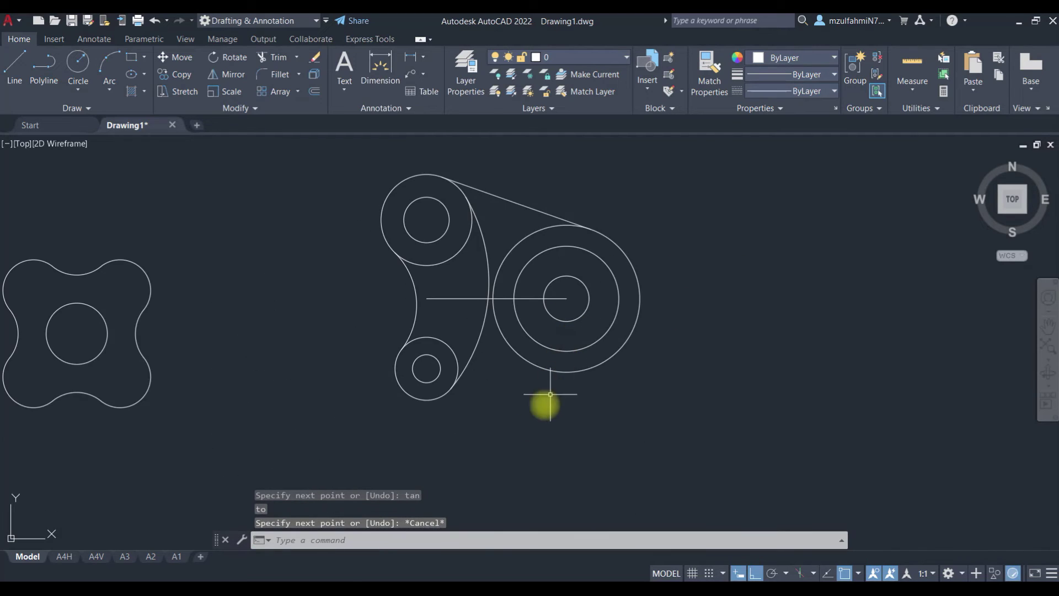
text(l)
key(Return)
text(ata)
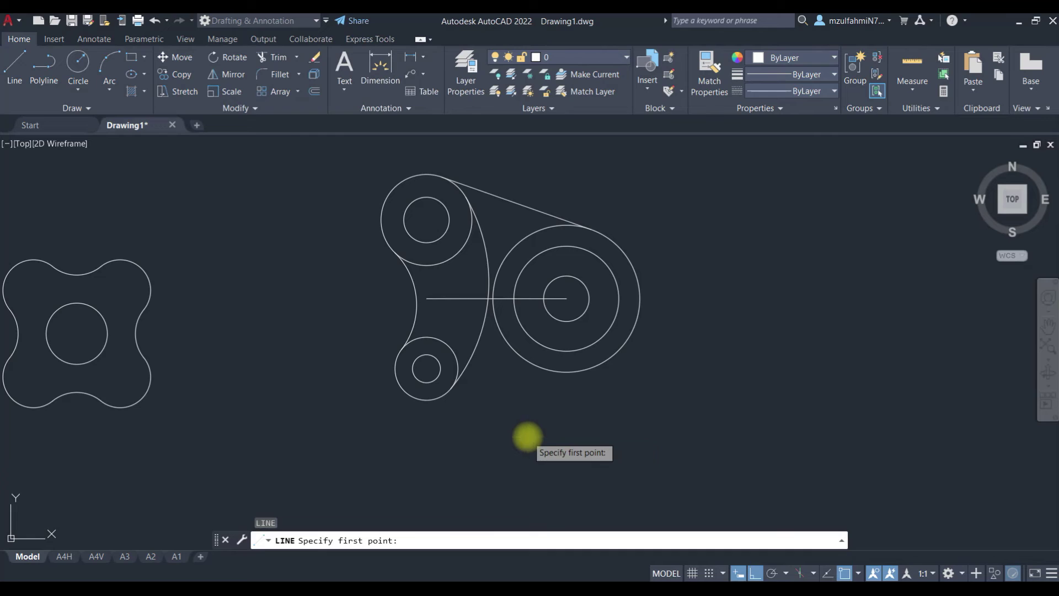
key(Return)
click(431, 404)
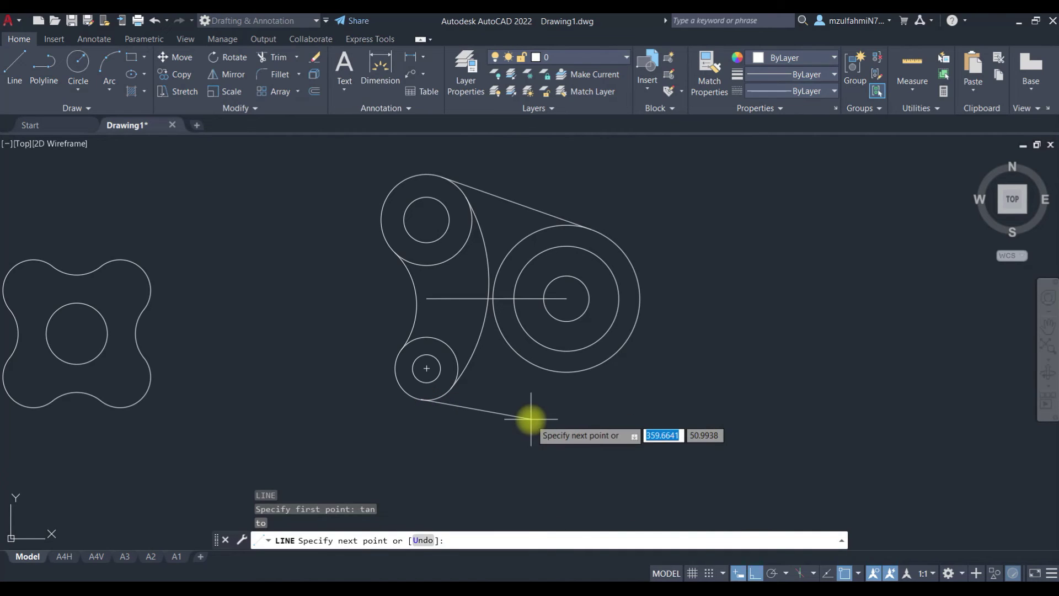
text(tan)
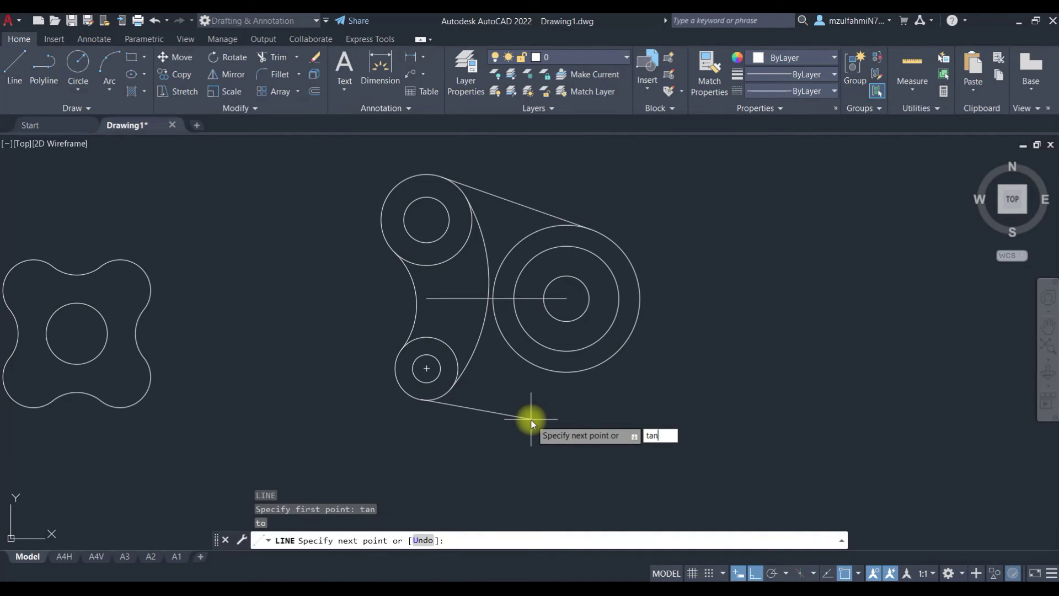
key(Return)
click(578, 382)
key(Escape)
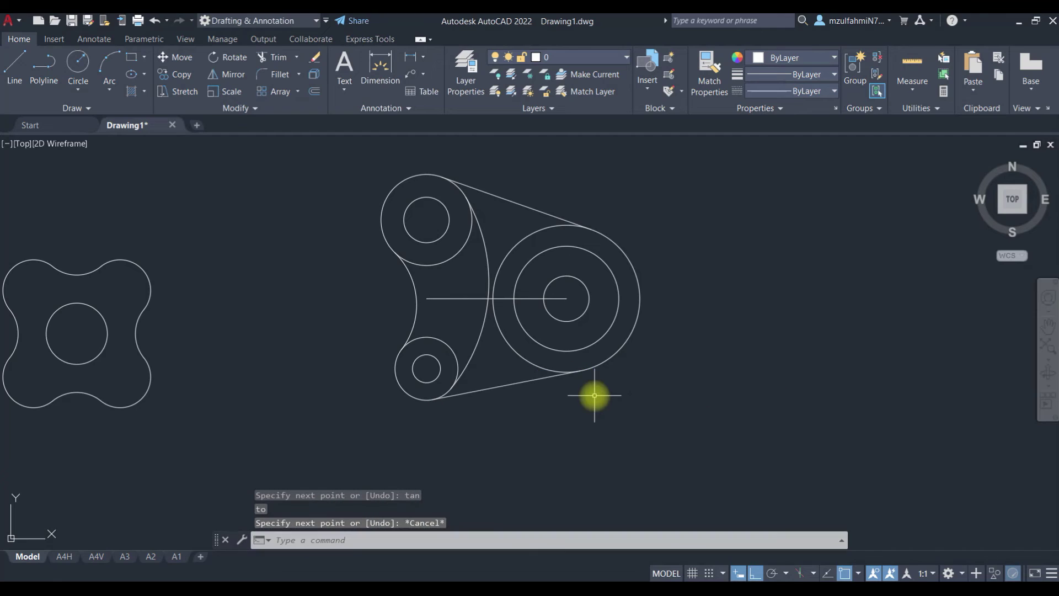
click(501, 382)
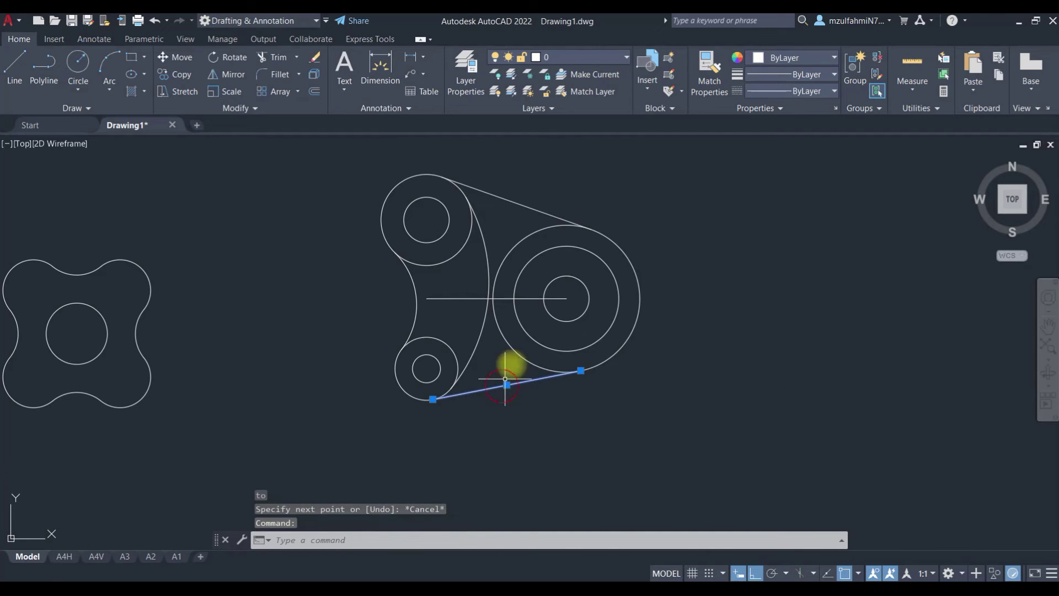
Step: Trim the R42 circle's inner arc between the two tangent lines
click(547, 212)
text(tr)
key(Return)
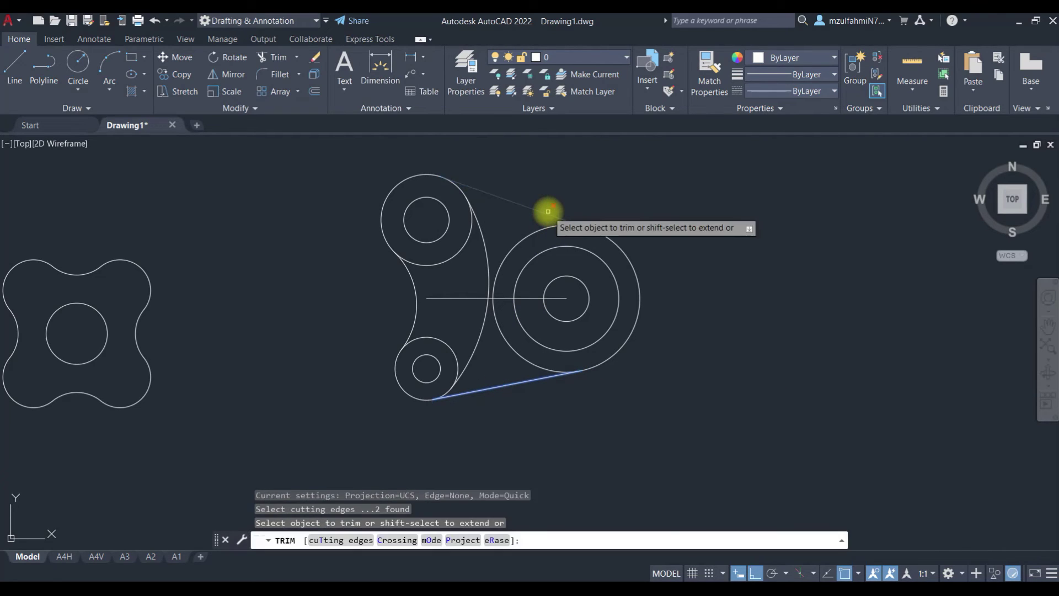
click(536, 232)
key(Escape)
Step: Delete the horizontal construction line through the right boss
scroll(568, 296, up, 2)
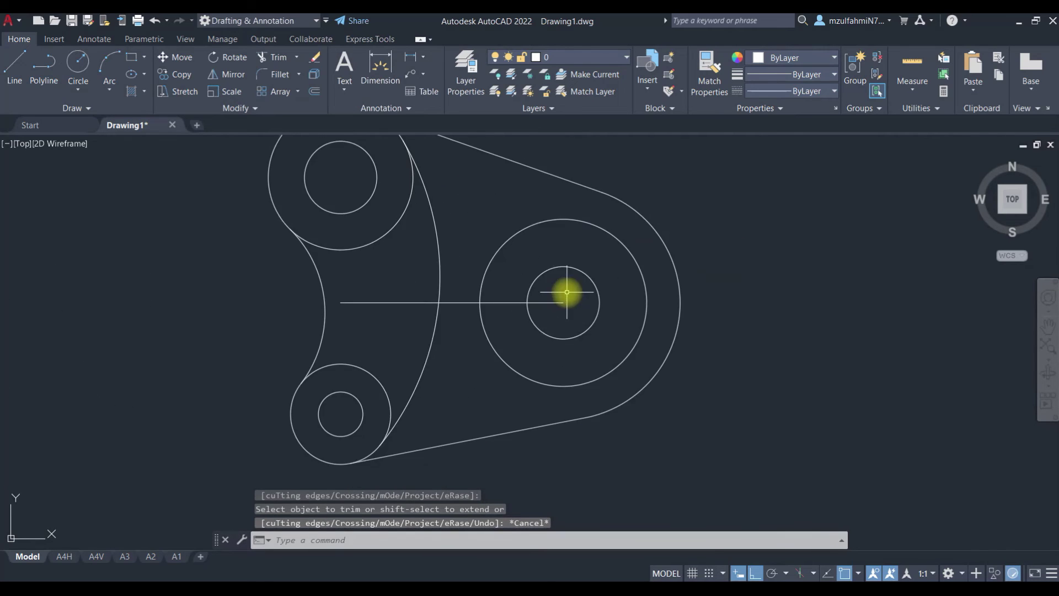
middle_drag(568, 296, 558, 354)
click(461, 356)
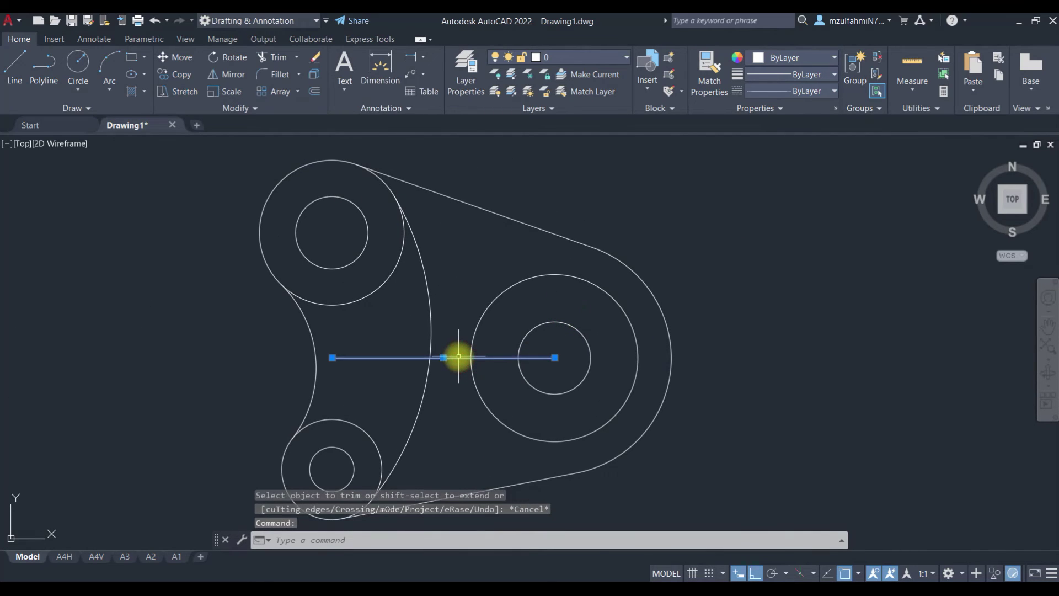
key(Delete)
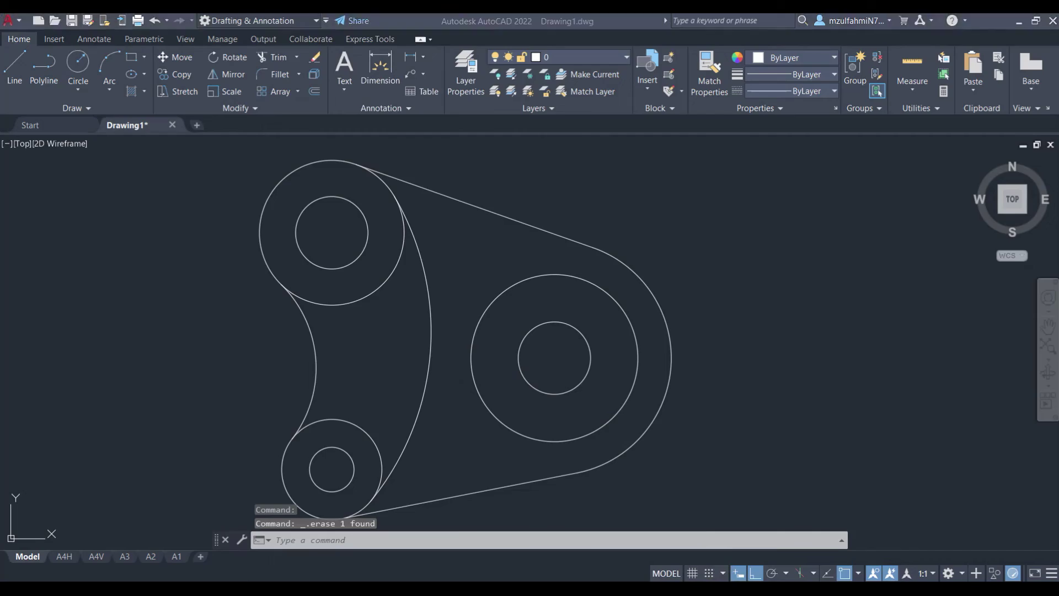
Step: Pencil a radius note above the right boss on the reference PDF
key(alt+Tab)
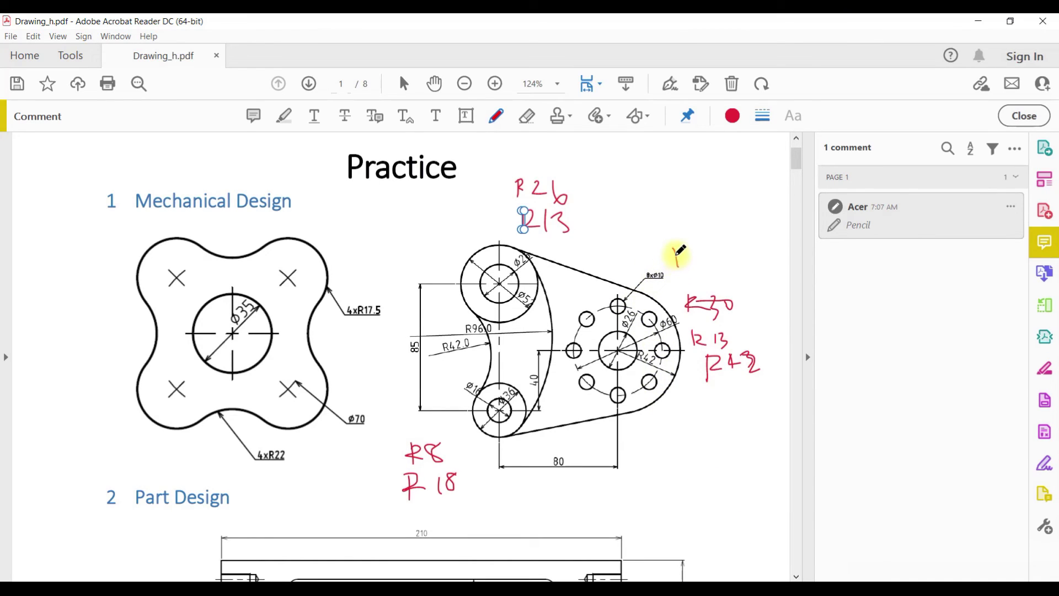
mouse_move(677, 249)
mouse_down()
mouse_move(694, 248)
mouse_move(696, 265)
mouse_up()
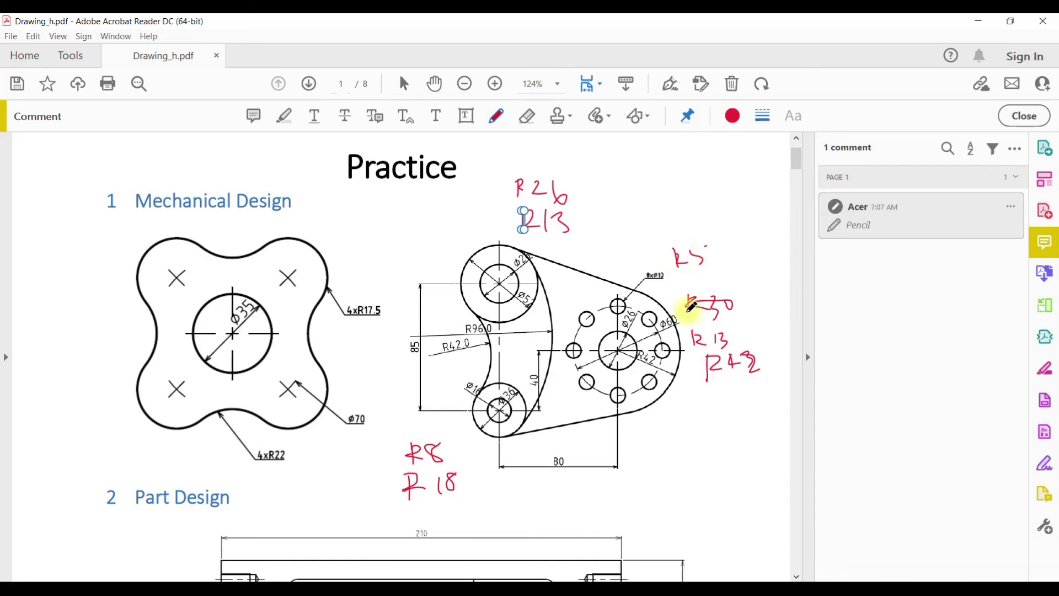
key(alt+Tab)
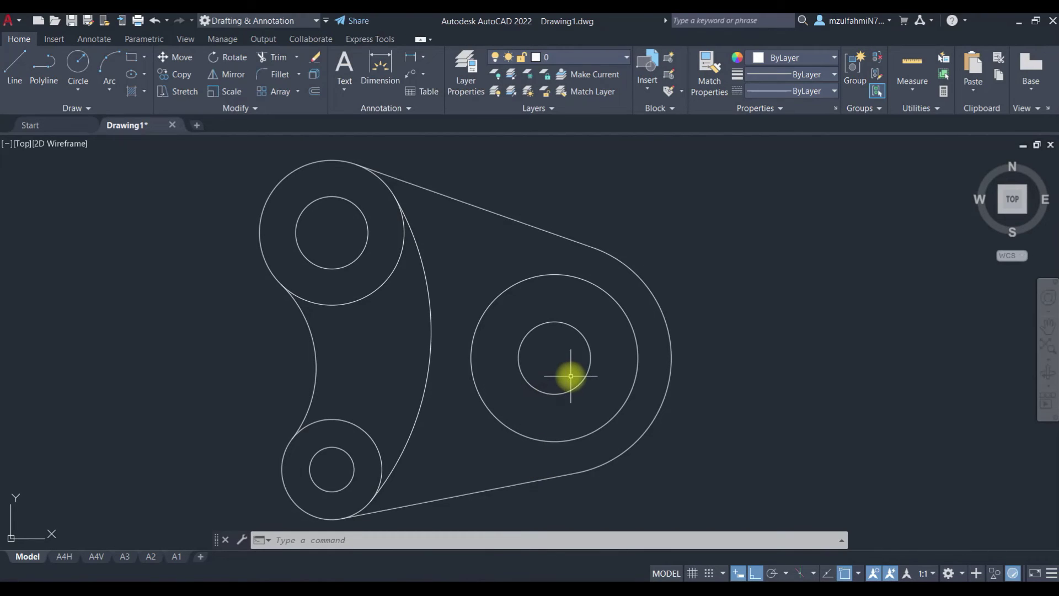
Step: Draw a Ø10 hole centred on the pitch circle's right quadrant
middle_drag(570, 373, 570, 390)
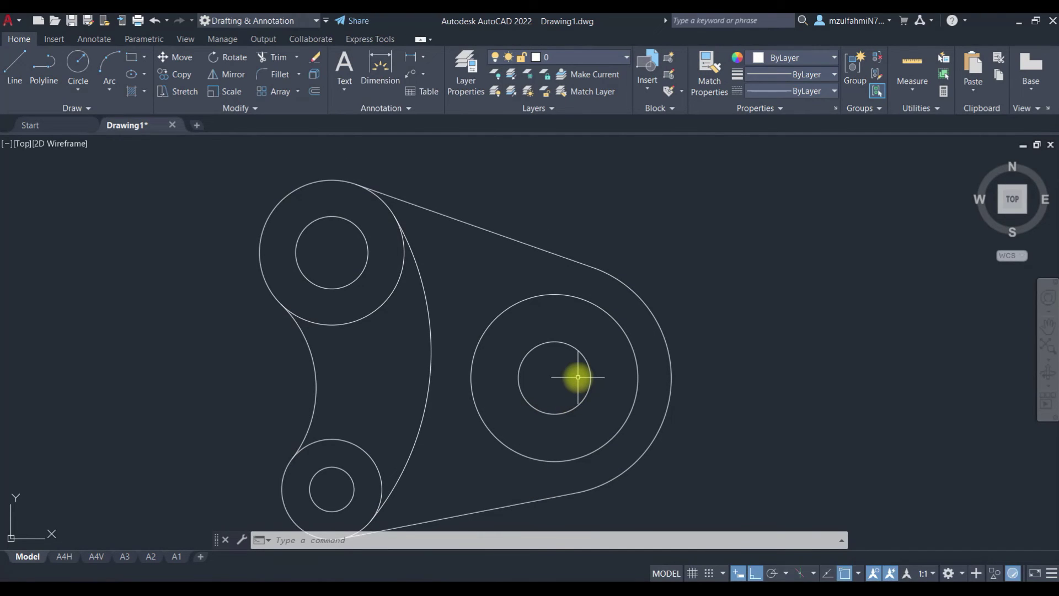
text(C)
key(Return)
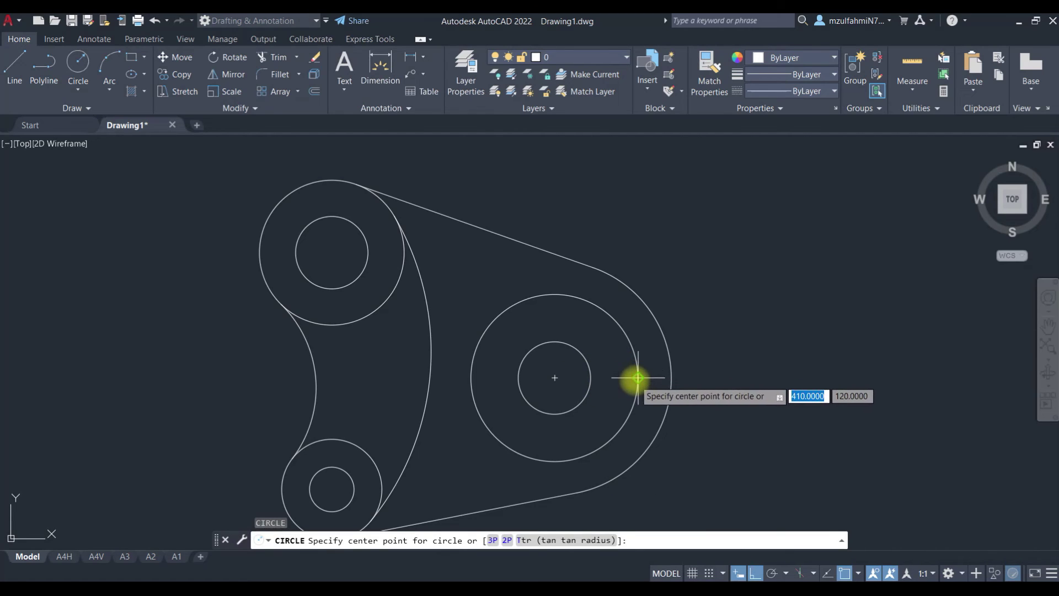
click(638, 378)
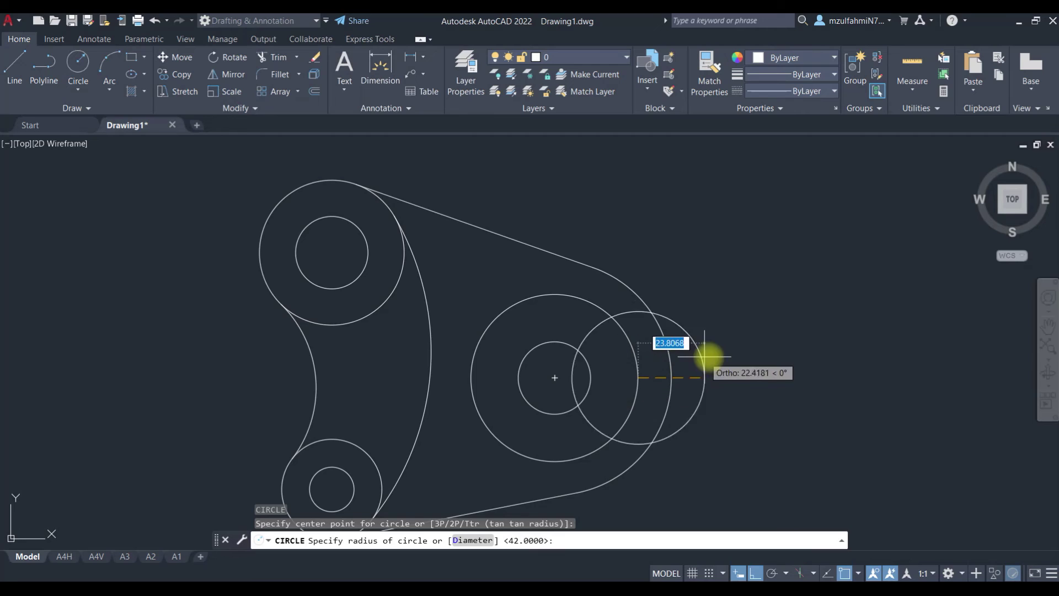
text(d)
key(Return)
text(10)
key(Return)
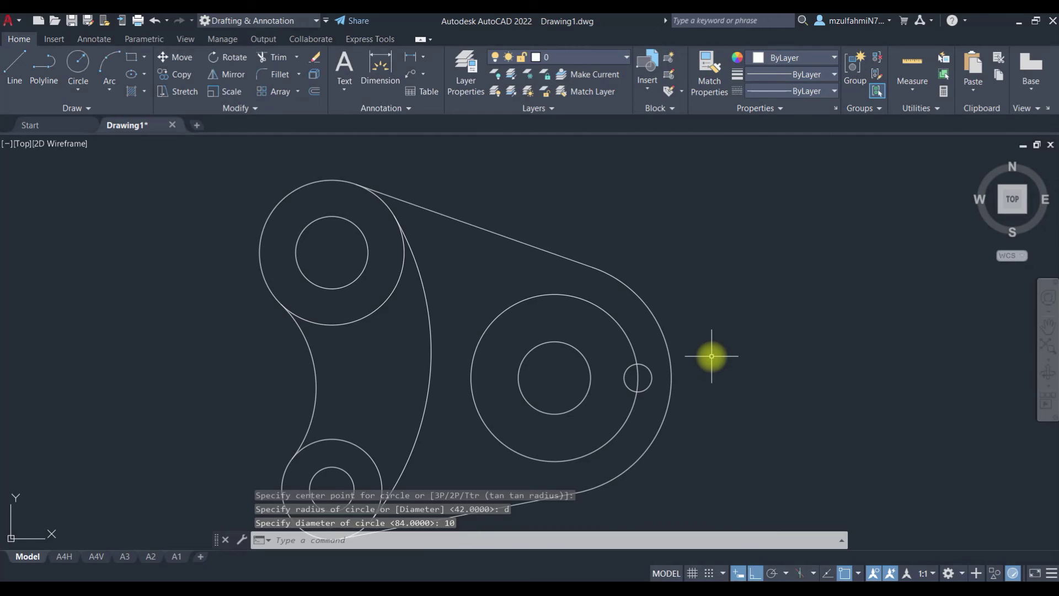
Step: Polar-array the hole into 8 copies around the right boss centre
click(644, 372)
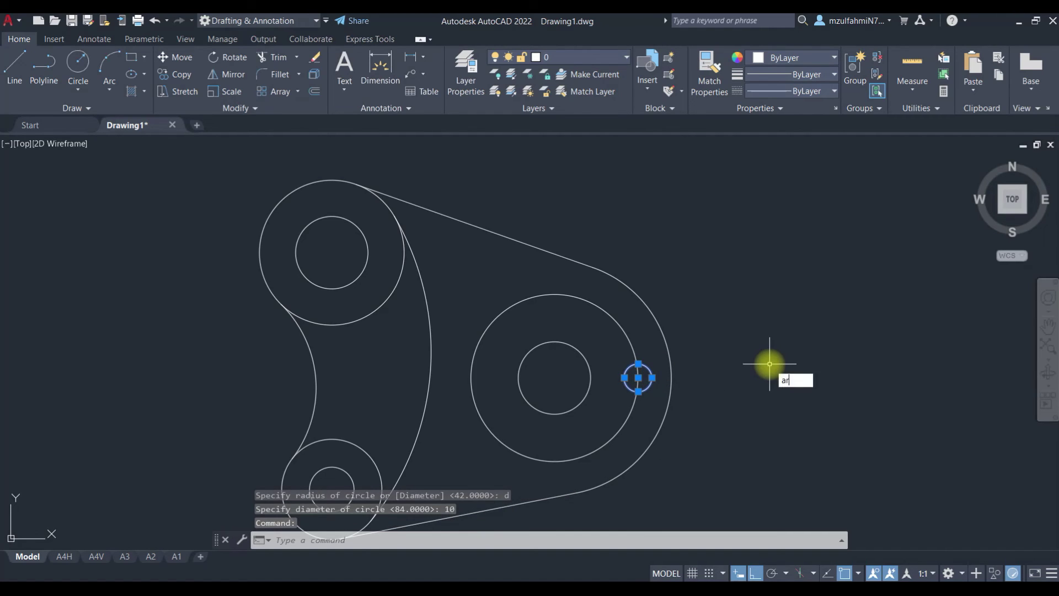
text(r)
key(Return)
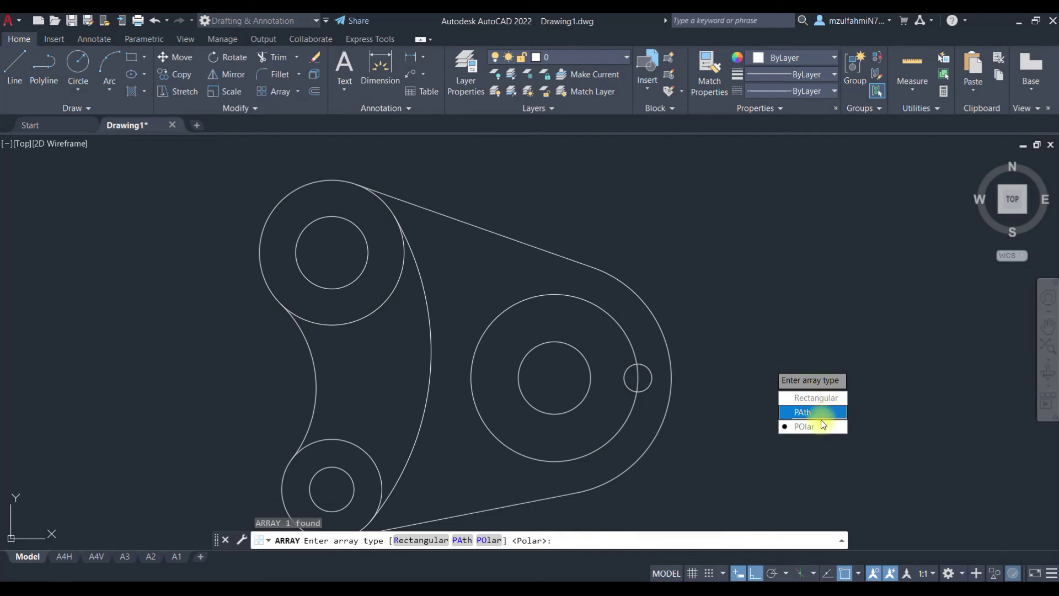
click(811, 426)
click(555, 378)
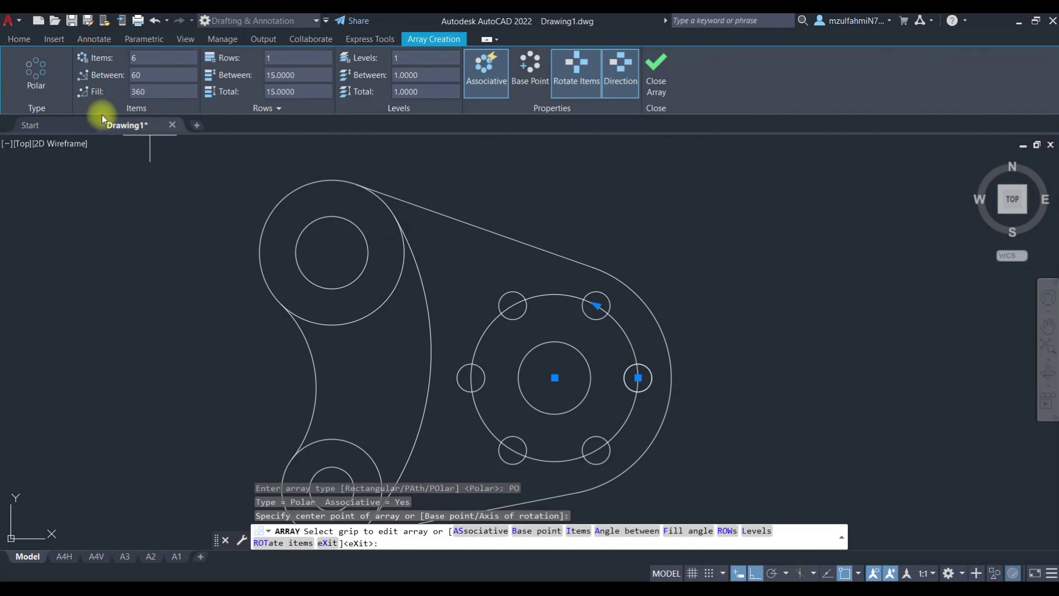
text(8)
key(Return)
key(Escape)
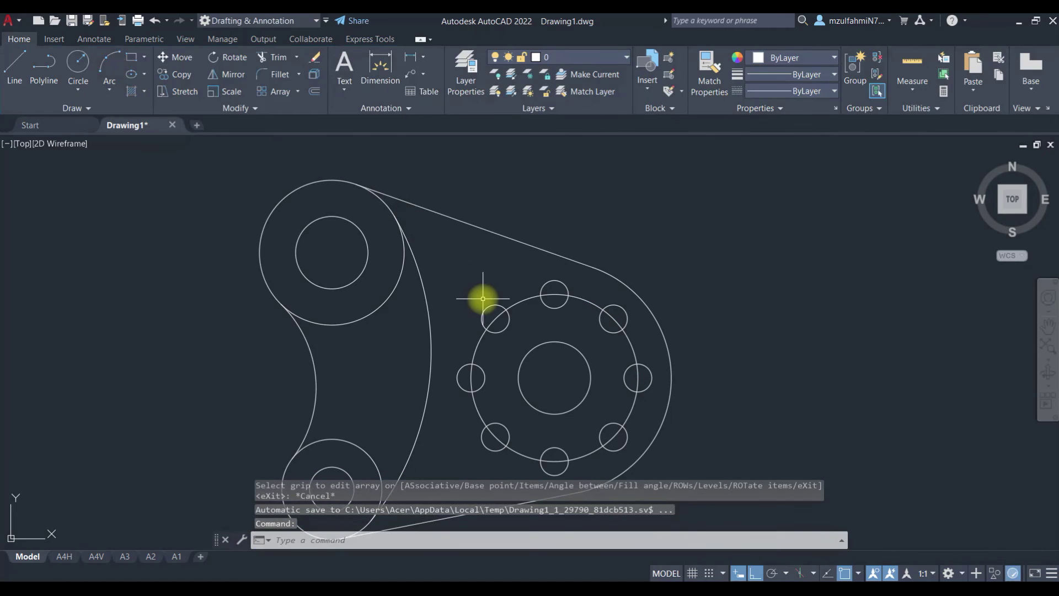
Step: Erase the R30 pitch circle and explode the eight-hole array into separate circles
click(514, 300)
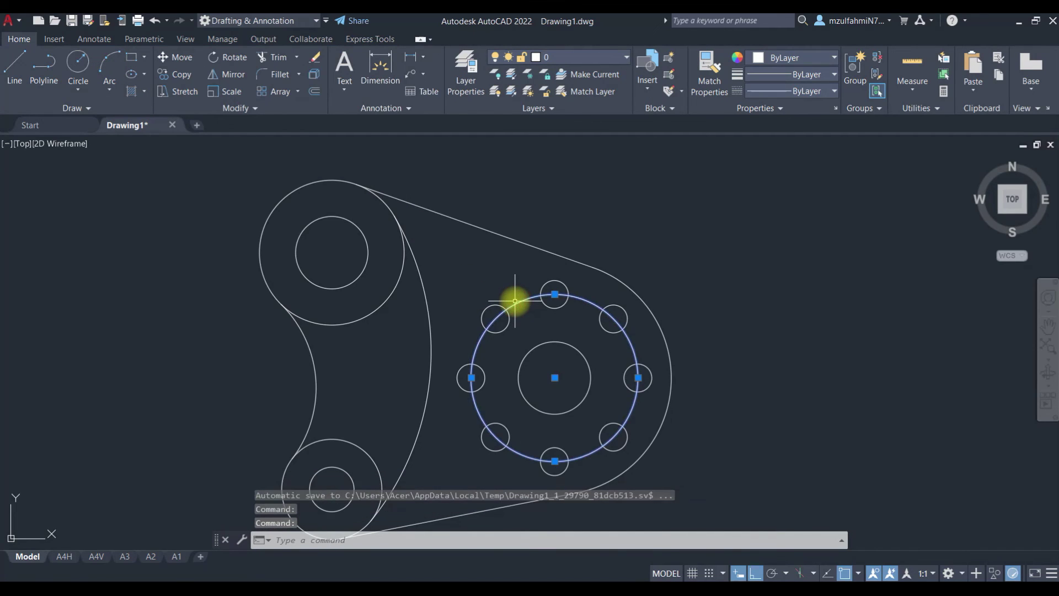
key(Delete)
click(505, 306)
text(x)
key(Return)
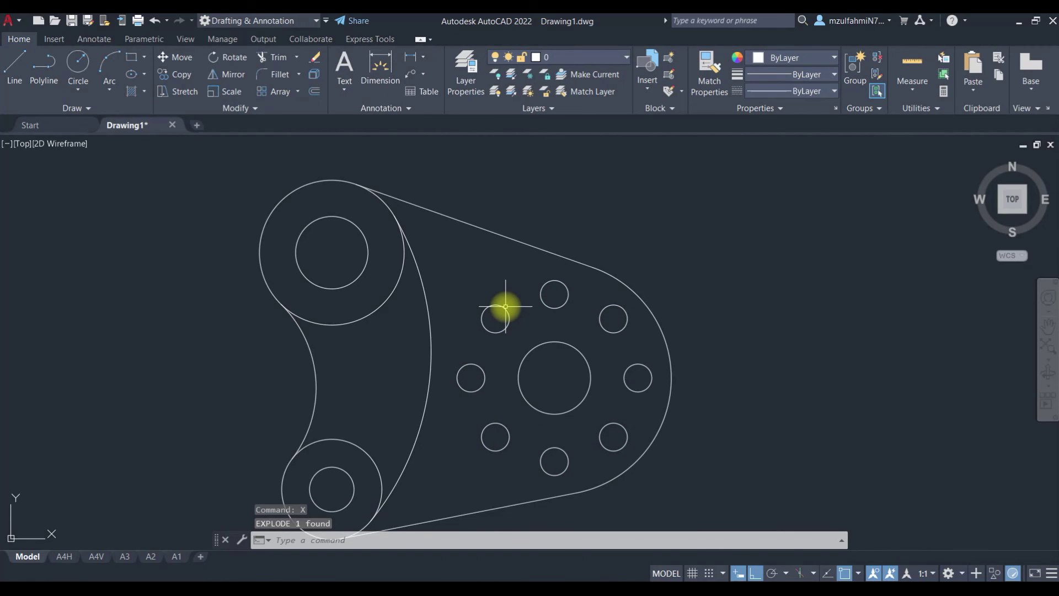
scroll(505, 306, down, 2)
scroll(476, 338, down, 1)
scroll(496, 333, down, 2)
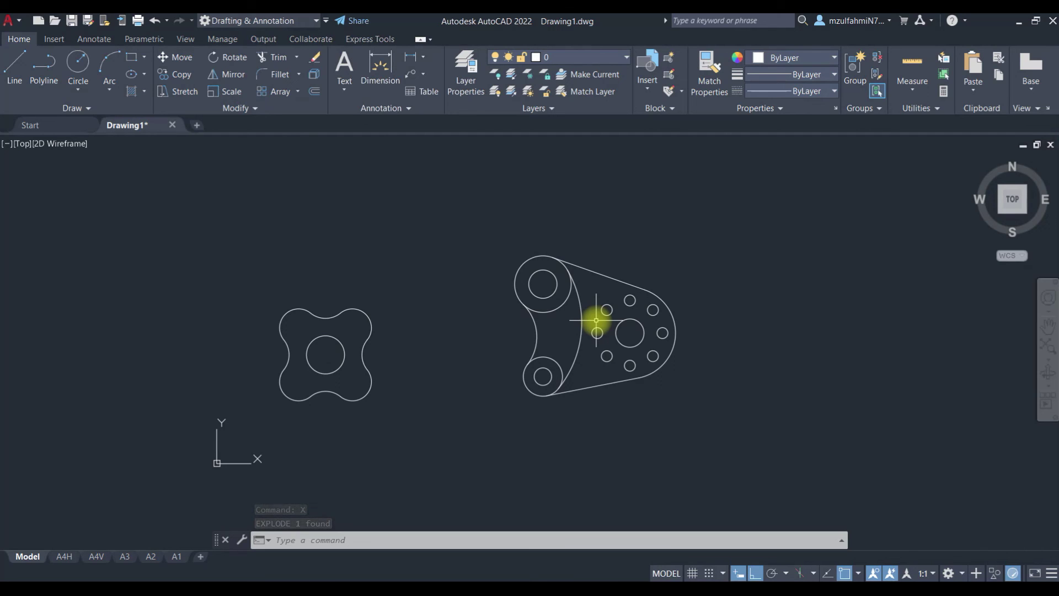
scroll(596, 320, down, 1)
scroll(543, 342, down, 1)
Step: Switch to the Drawing_h.pdf reference in Acrobat Reader
key(alt+Tab)
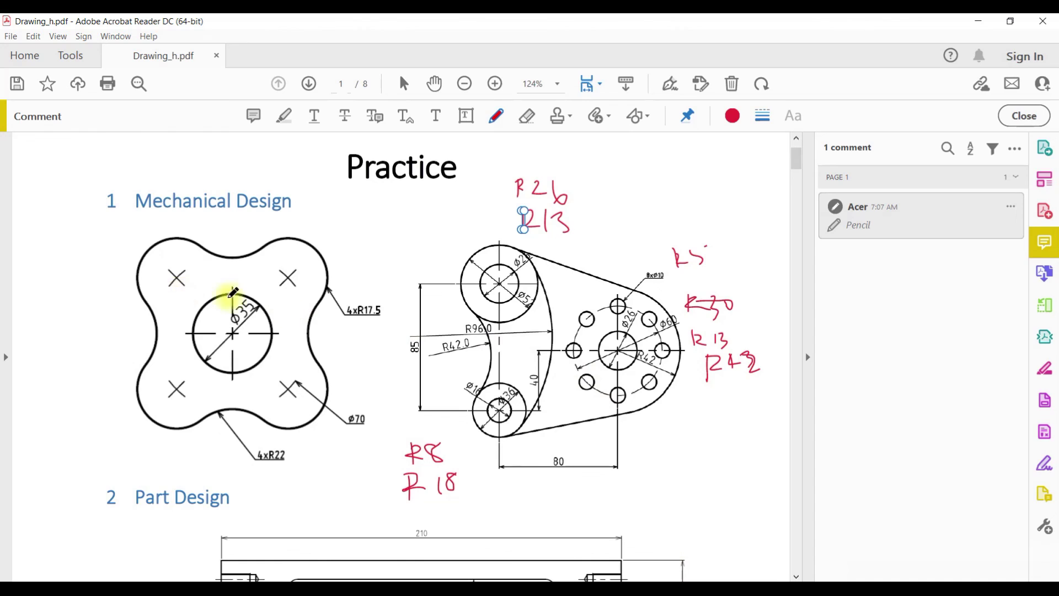